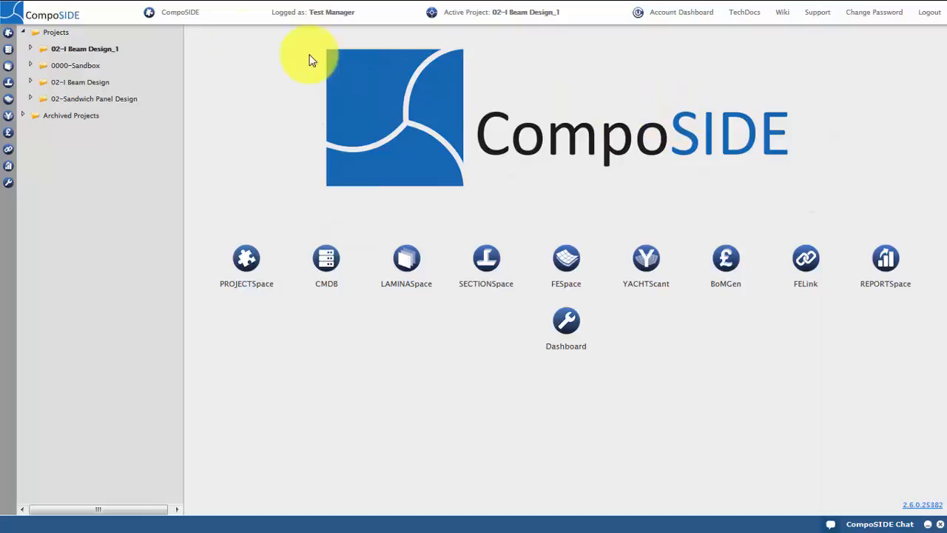
# Step: Rename the project 02-I Beam Design_1 to "I Beam Design_duplicate" in its settings and save it
pyautogui.rightClick(112, 49)
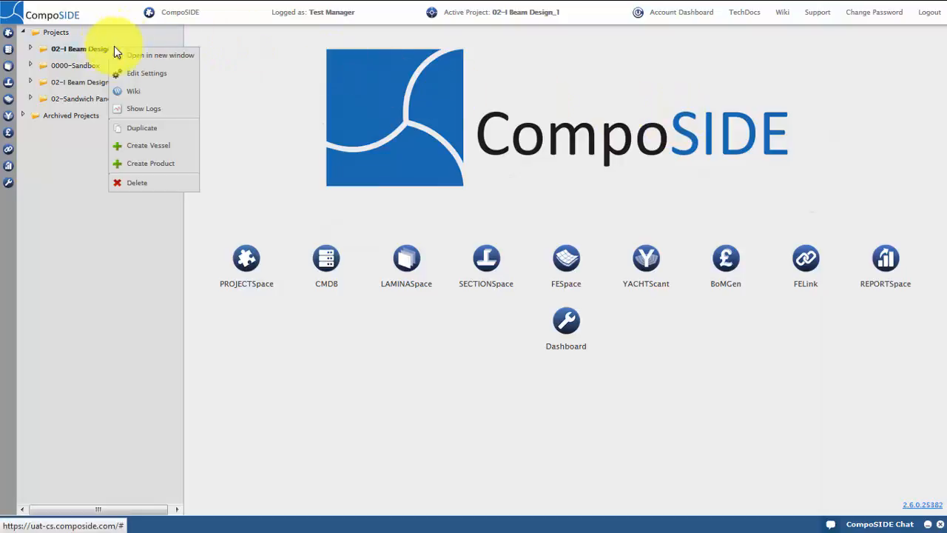
pyautogui.click(152, 73)
pyautogui.press('BackSpace')
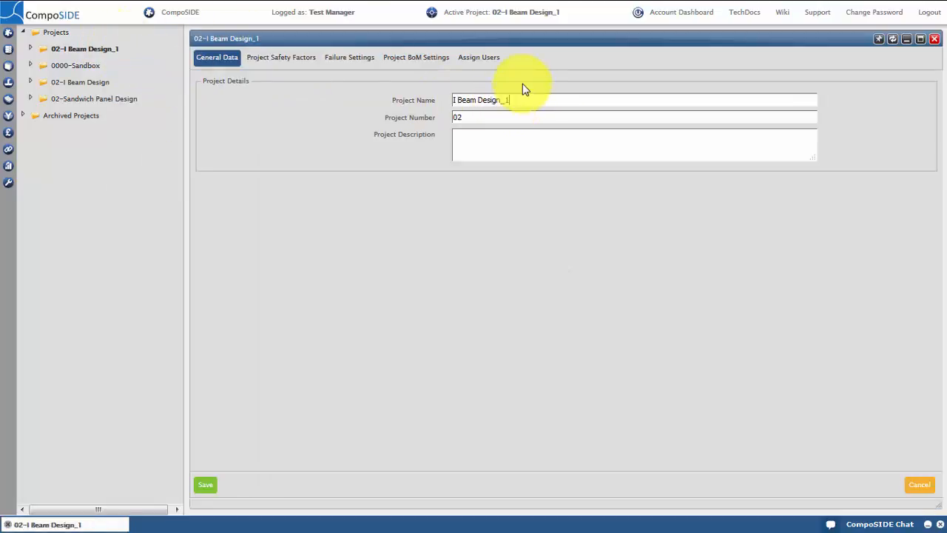
pyautogui.write('duplicate')
pyautogui.click(203, 487)
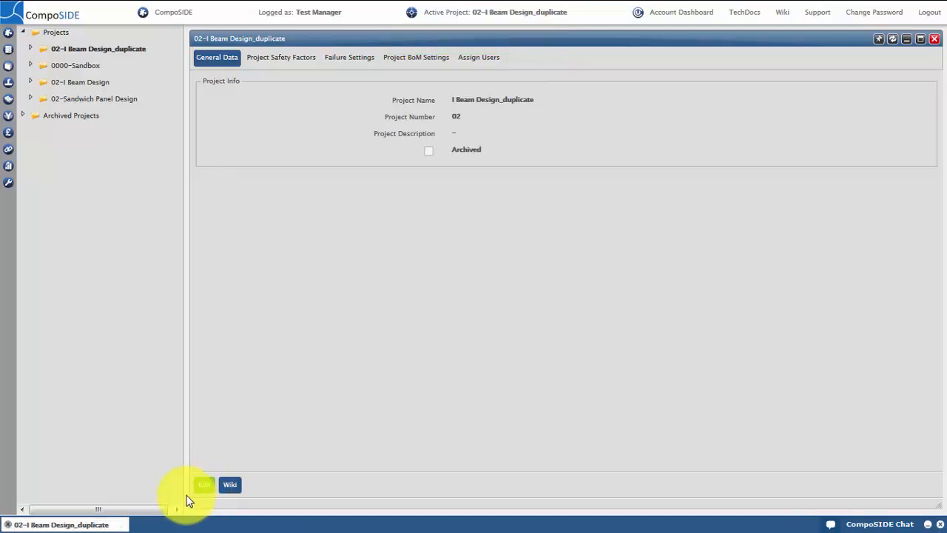
# Step: Create a product named "I Beam" in the 02-I Beam Design_duplicate project and close all open windows
pyautogui.click(31, 50)
pyautogui.moveTo(78, 167); pyautogui.dragTo(108, 182)
pyautogui.click(501, 77)
pyautogui.write('I')
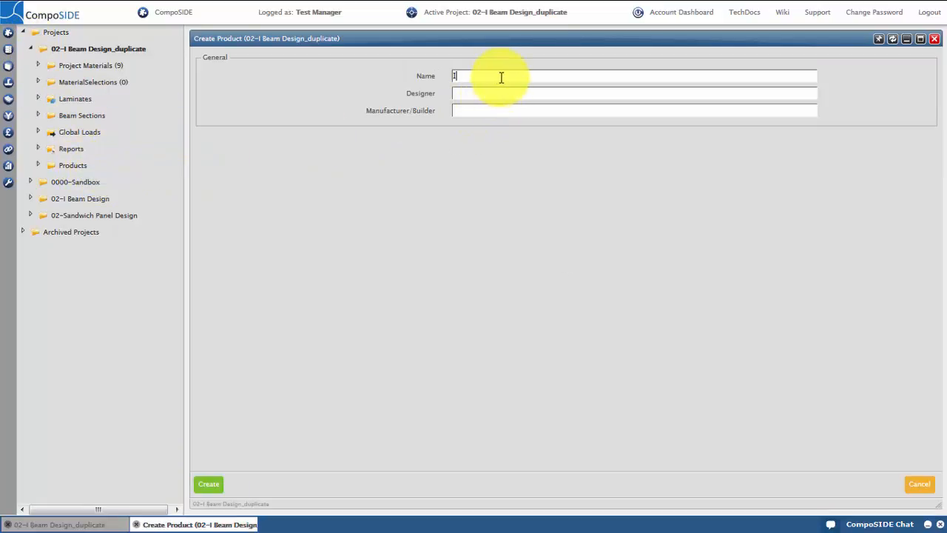
pyautogui.write(' Beam')
pyautogui.click(207, 486)
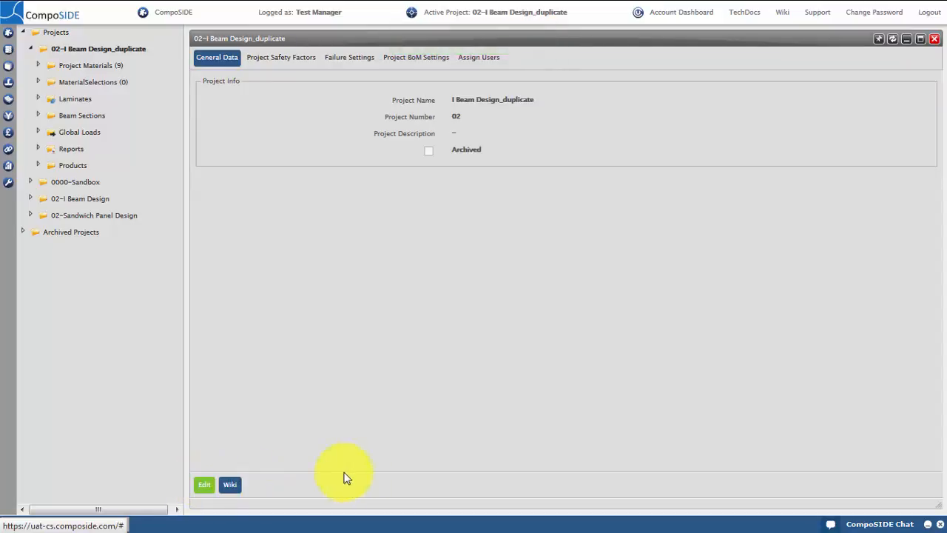
pyautogui.click(940, 525)
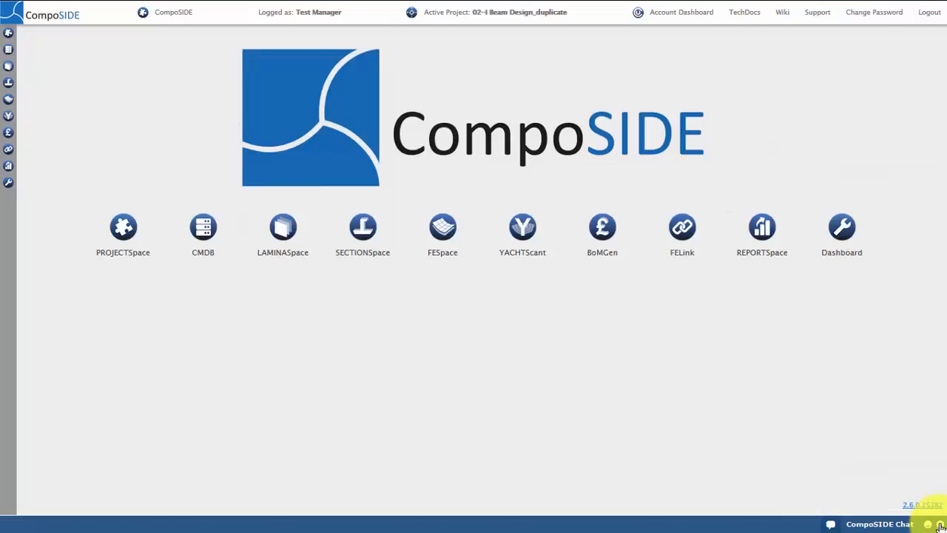
# Step: Search the company materials in CMDB for "uc" and copy one UD material into the project materials of 02-I Beam Design_duplicate
pyautogui.click(204, 224)
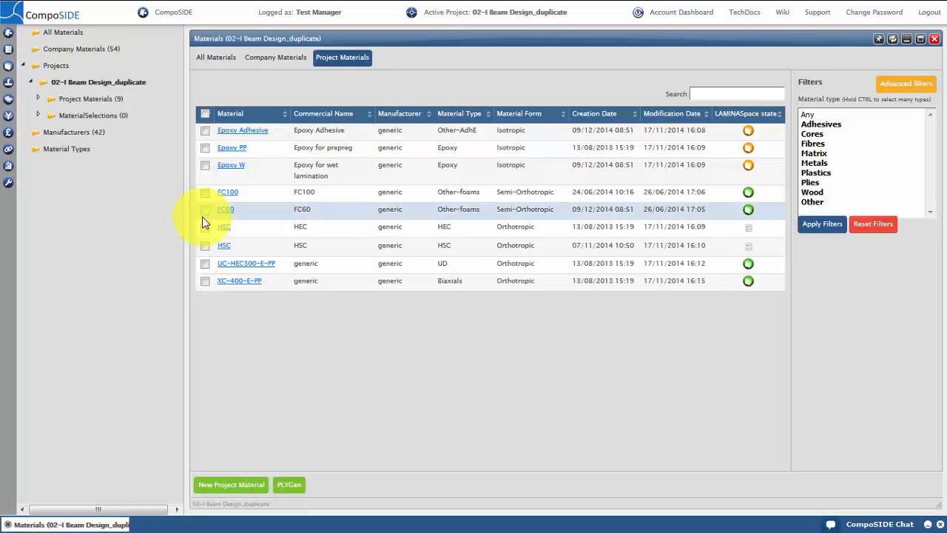
pyautogui.click(270, 65)
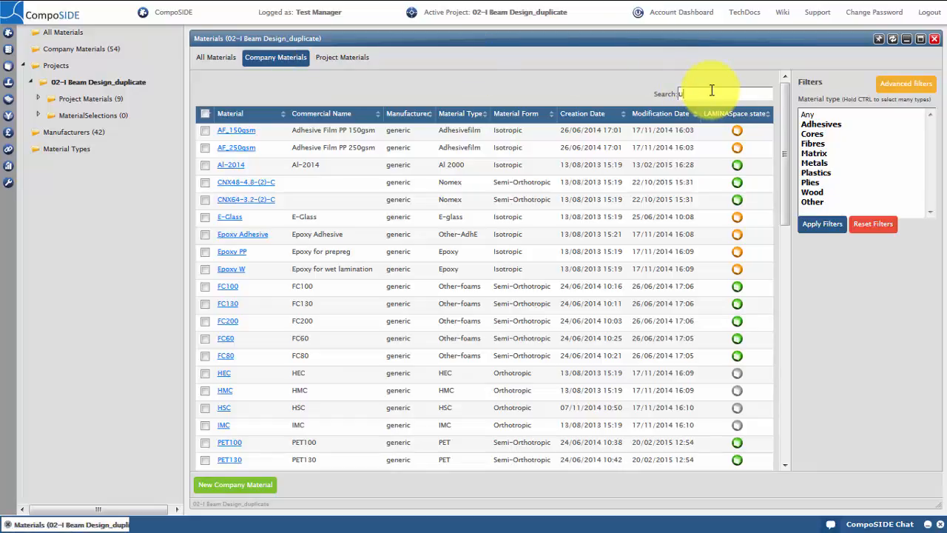
pyautogui.write('uc')
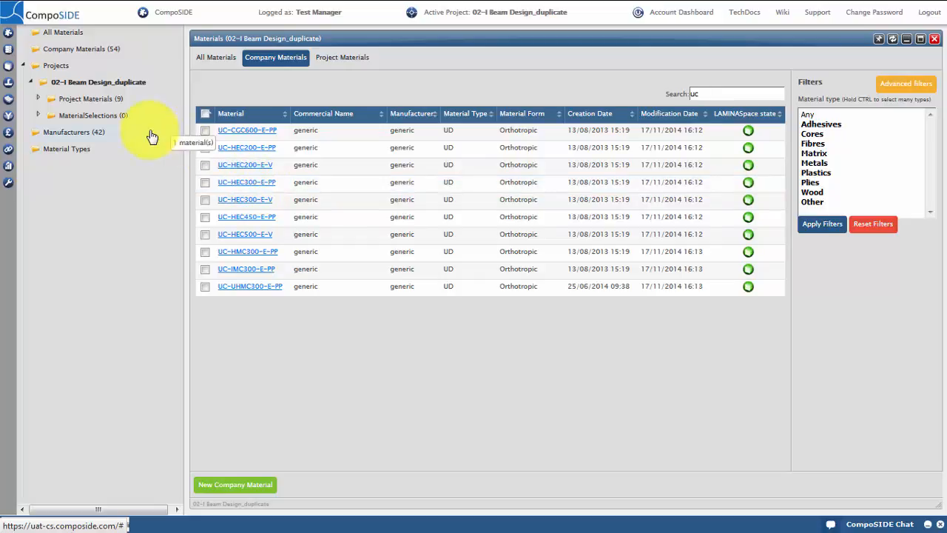
pyautogui.click(113, 101)
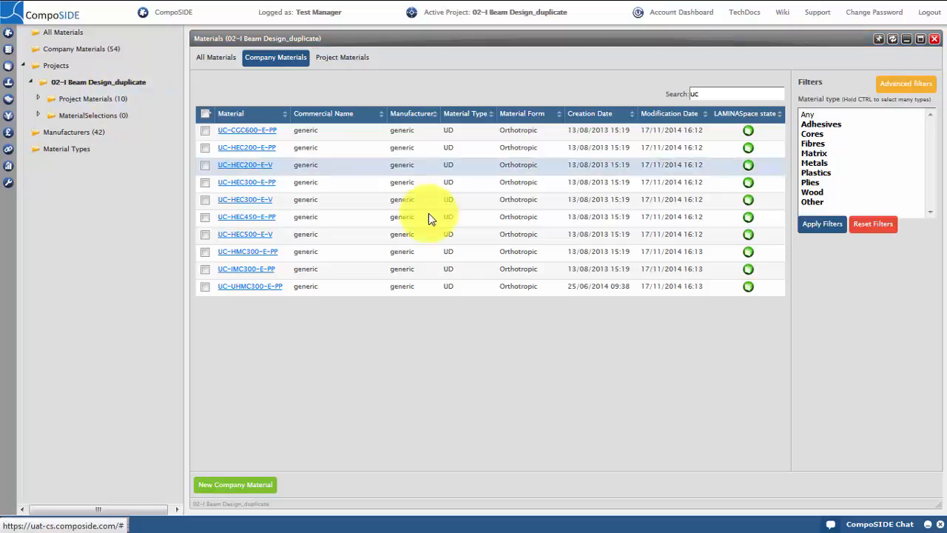
pyautogui.click(939, 524)
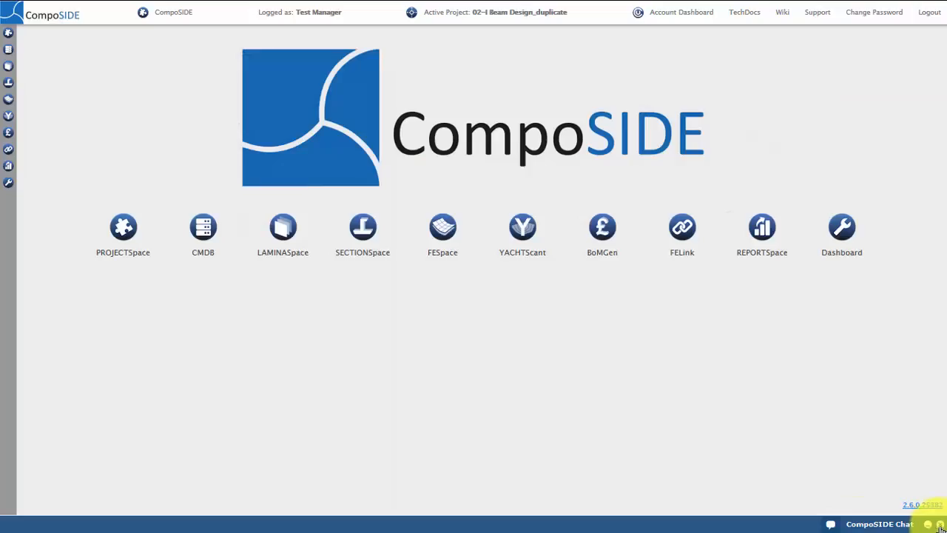
# Step: Create a laminate family named "Shear web" in LAMINASpace, keeping the default fibre and manufacturing types
pyautogui.click(299, 240)
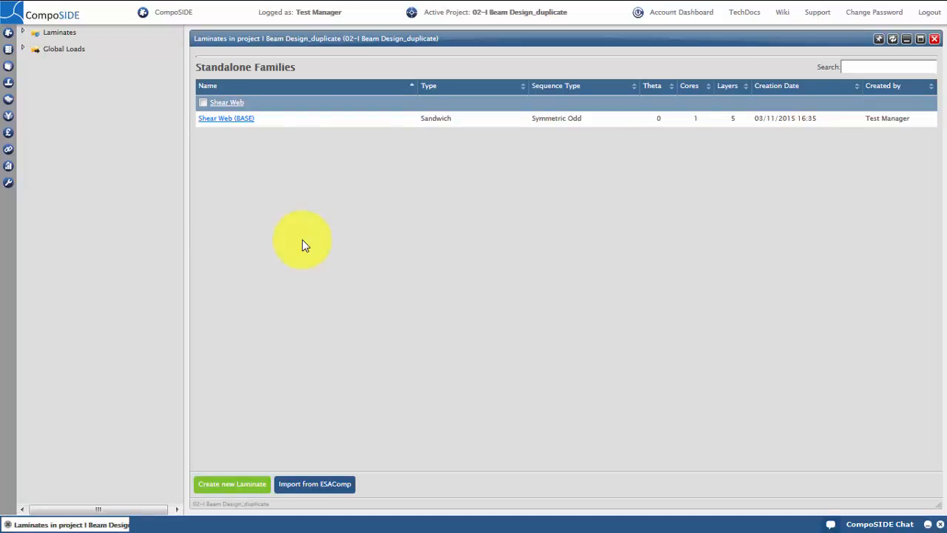
pyautogui.click(23, 33)
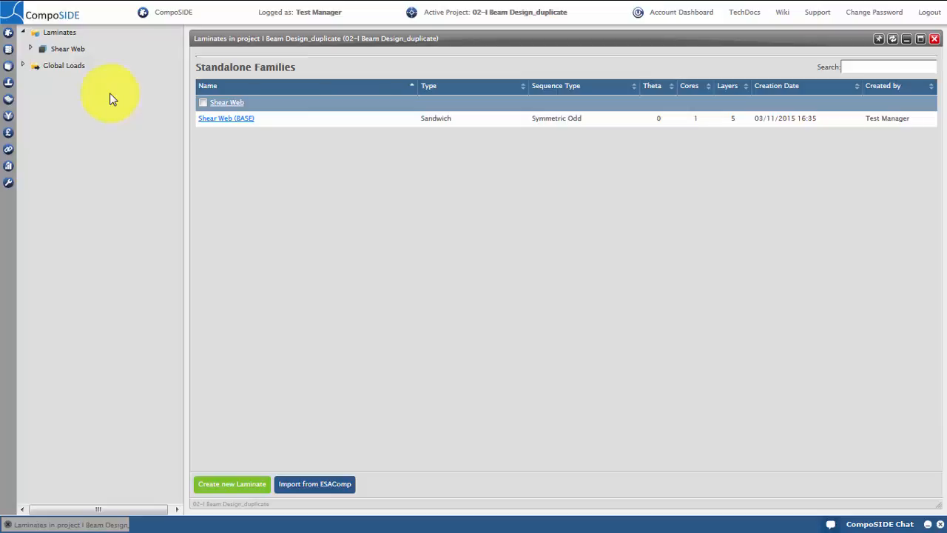
pyautogui.rightClick(91, 37)
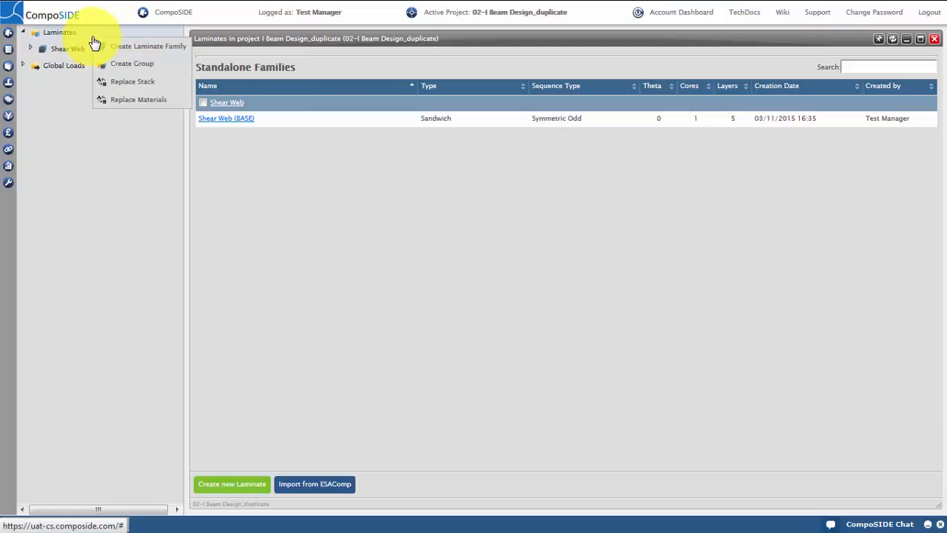
pyautogui.click(168, 49)
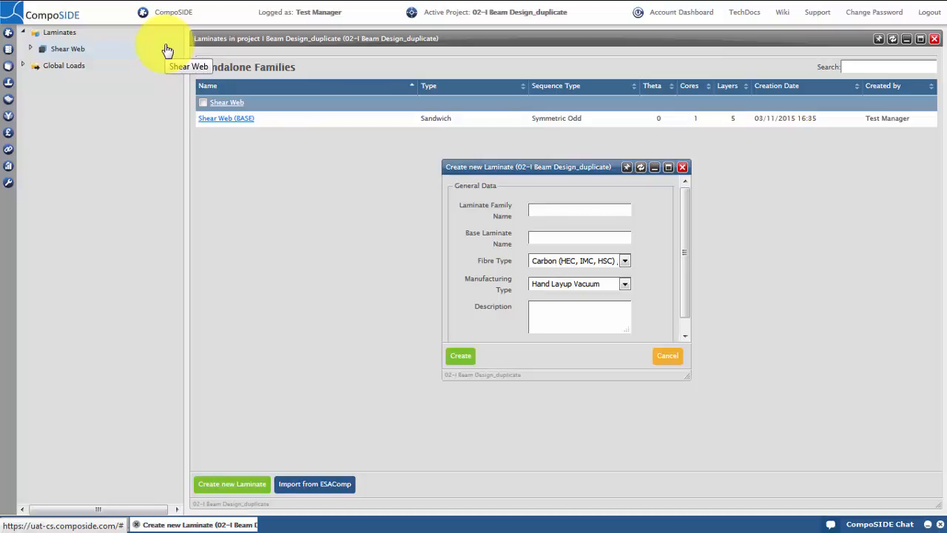
pyautogui.write('Shear web')
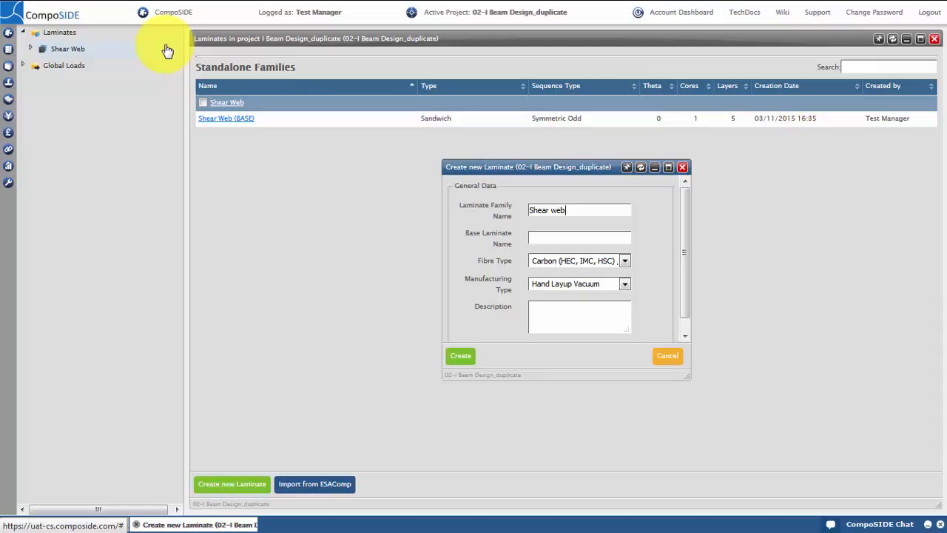
pyautogui.click(460, 356)
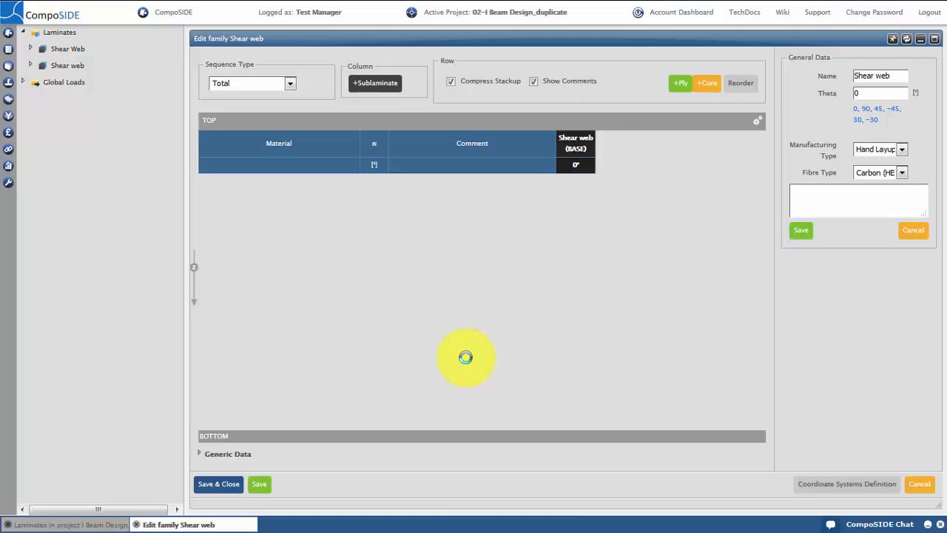
# Step: Add an XC-400-E-PP ply to the Shear web laminate with multiplier 2 and alpha 45°
pyautogui.click(679, 87)
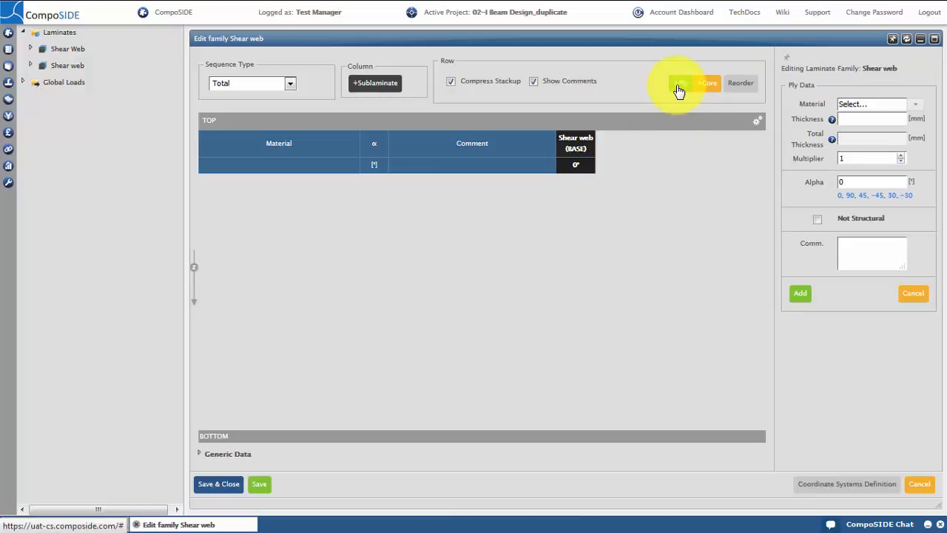
pyautogui.click(862, 105)
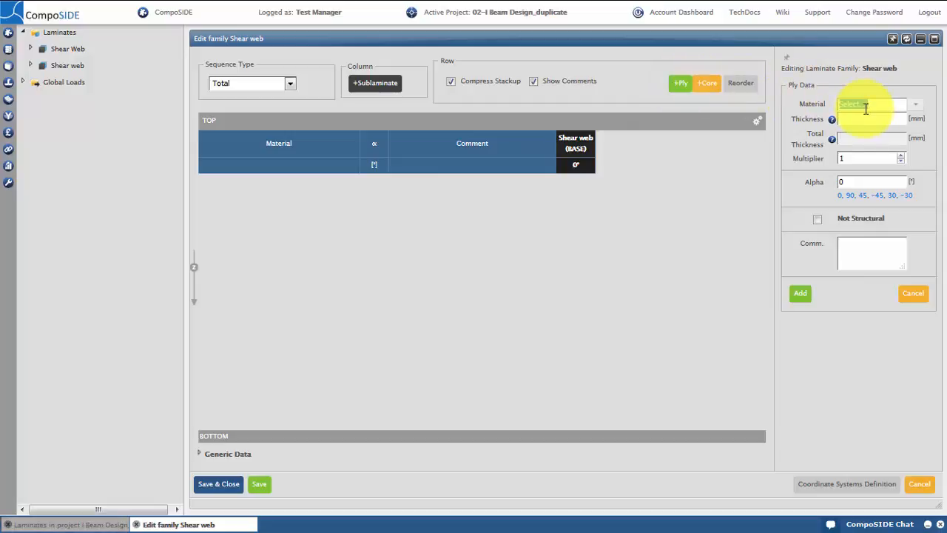
pyautogui.click(924, 108)
pyautogui.click(900, 139)
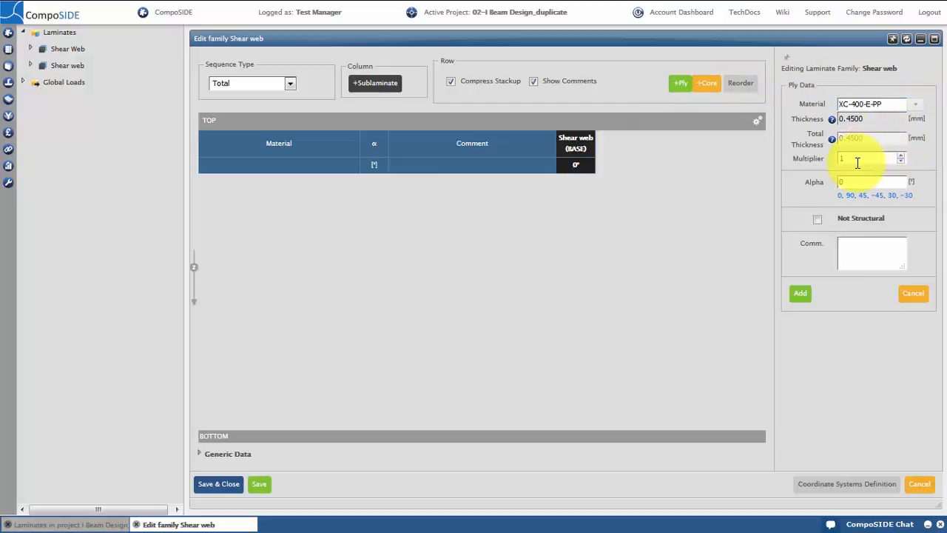
pyautogui.click(858, 160)
pyautogui.press('BackSpace')
pyautogui.write('2')
pyautogui.click(862, 195)
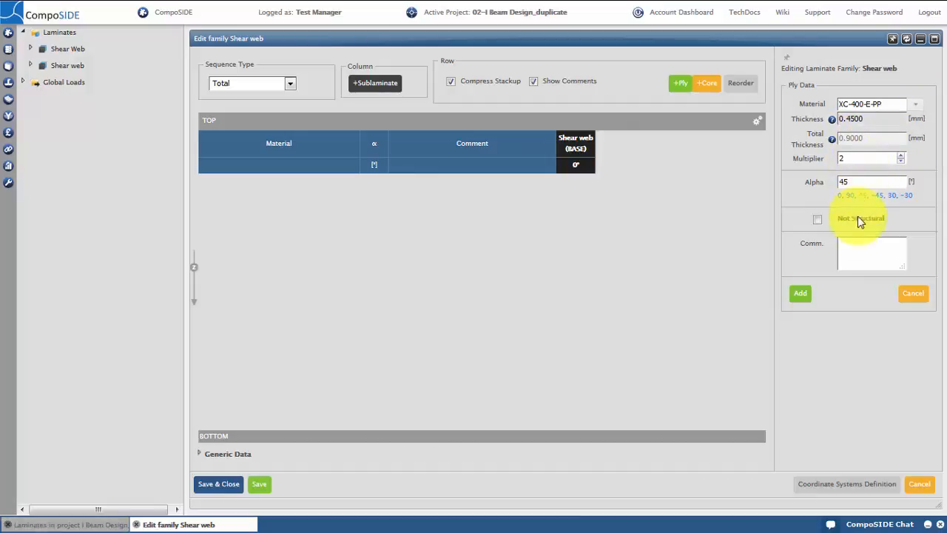
pyautogui.click(810, 296)
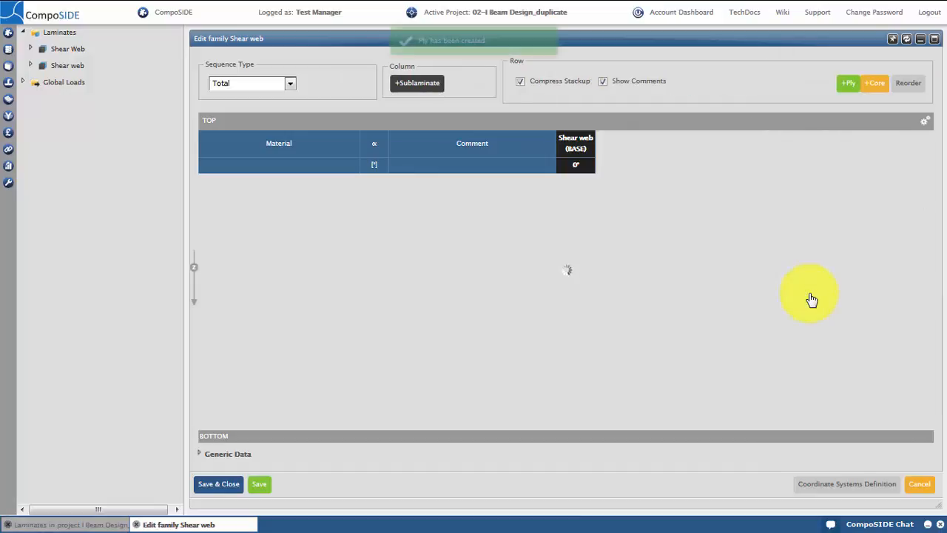
# Step: Add an FC100 core with a thickness of 20 mm to the Shear web laminate
pyautogui.click(875, 88)
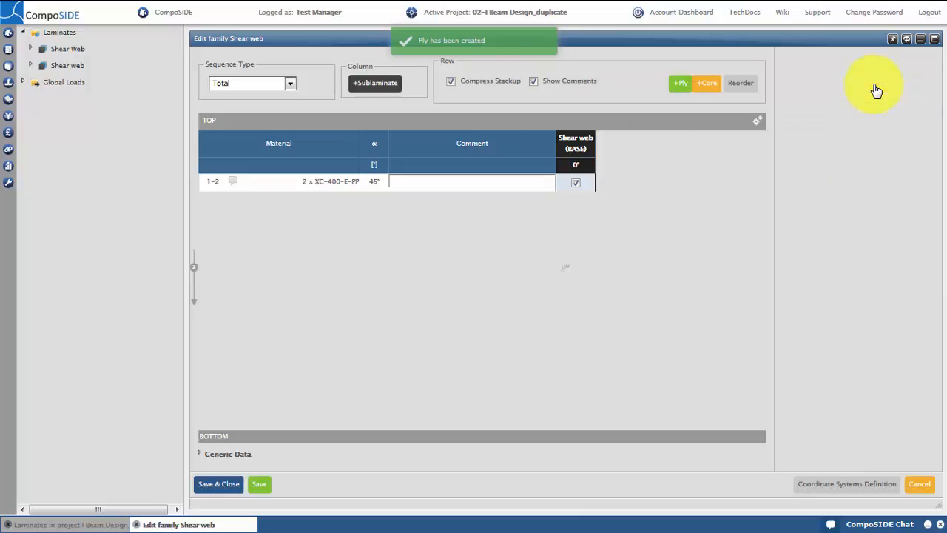
pyautogui.click(915, 103)
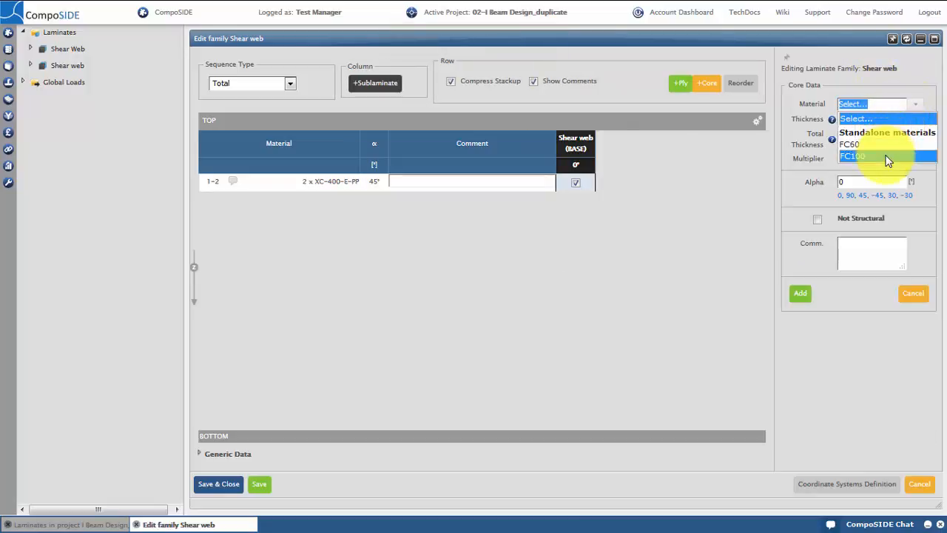
pyautogui.click(887, 155)
pyautogui.click(883, 120)
pyautogui.write('20')
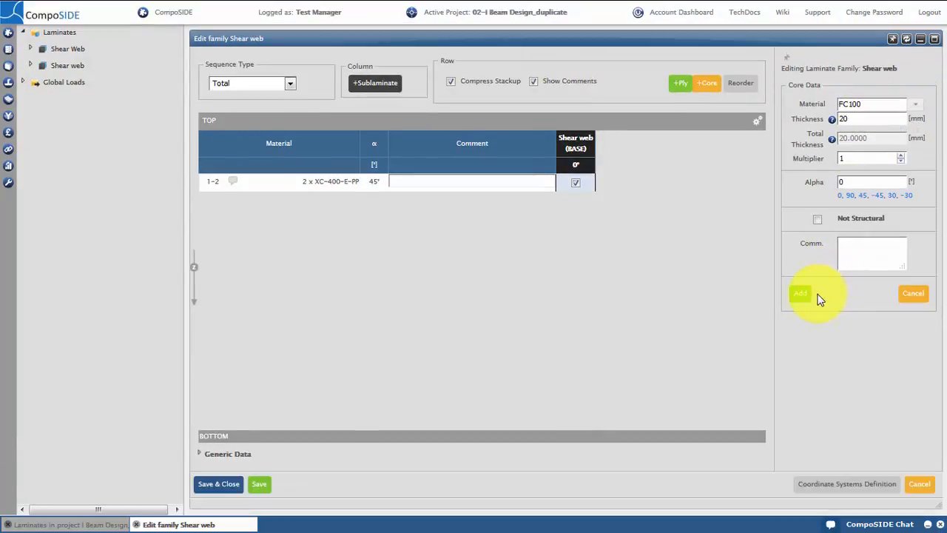
pyautogui.click(806, 295)
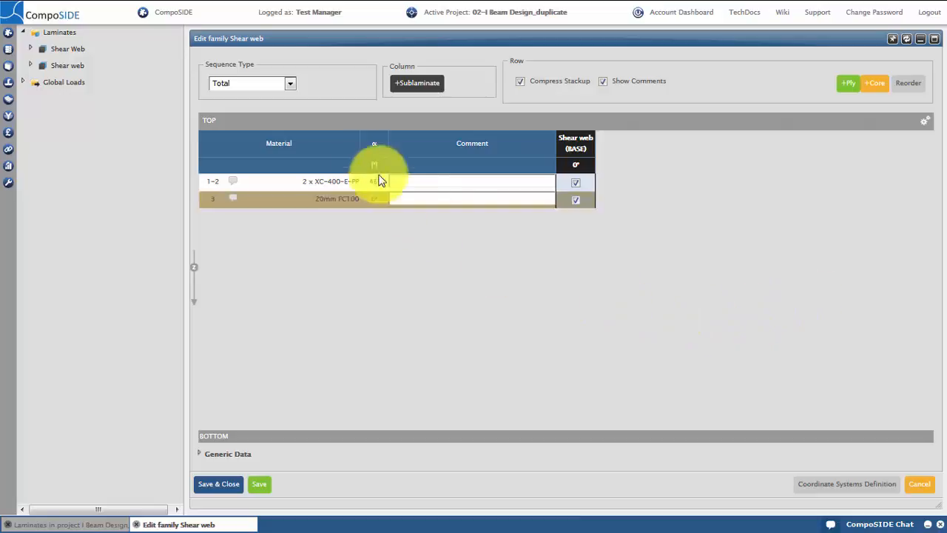
# Step: Set the laminate's sequence type to Symmetric Odd, save and close it, and clear all open windows
pyautogui.click(290, 83)
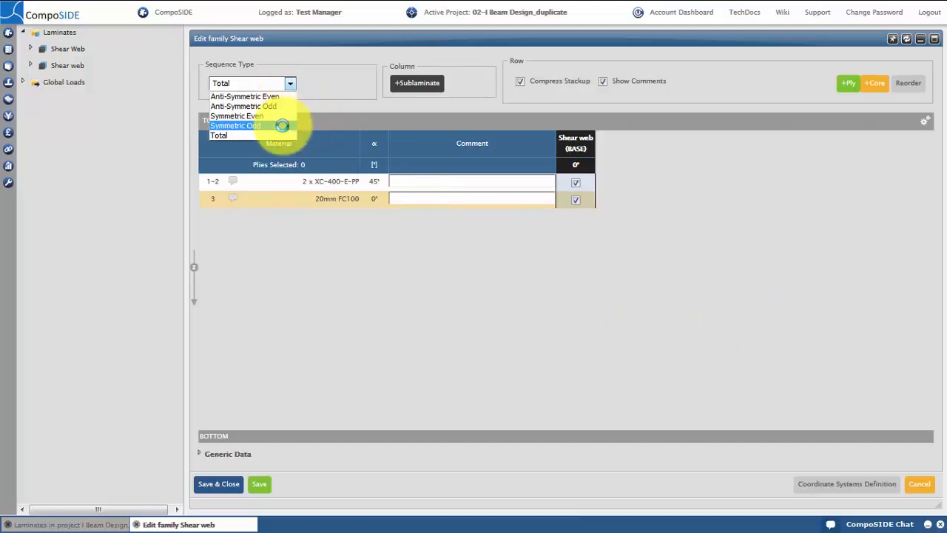
pyautogui.click(283, 125)
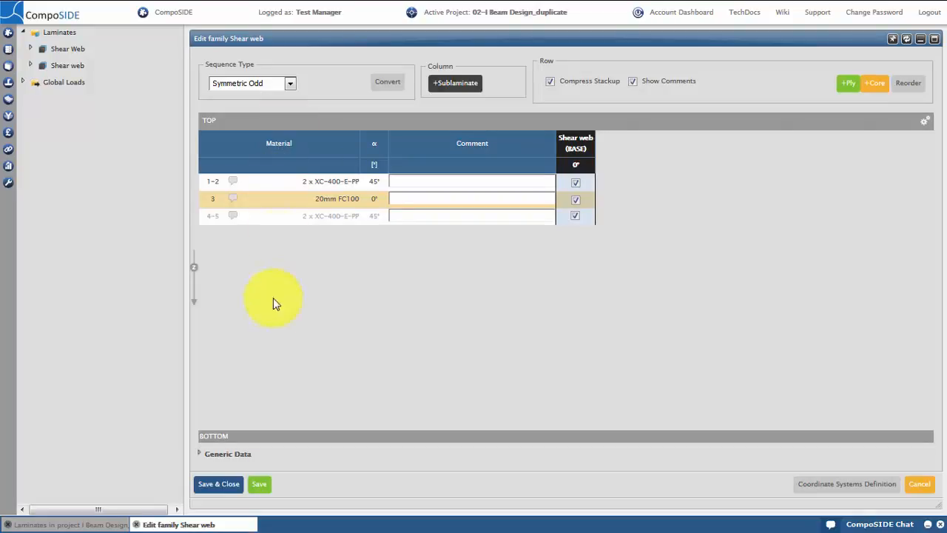
pyautogui.click(218, 483)
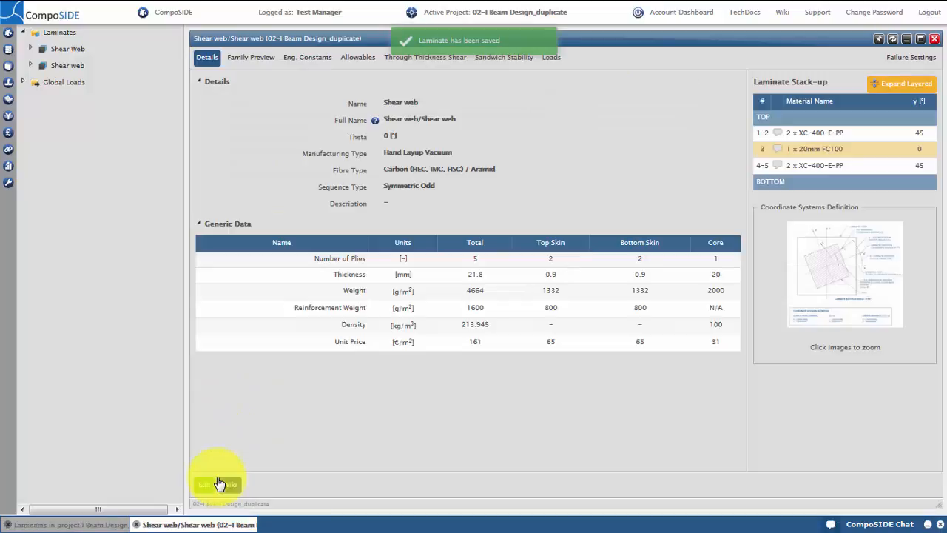
pyautogui.click(940, 525)
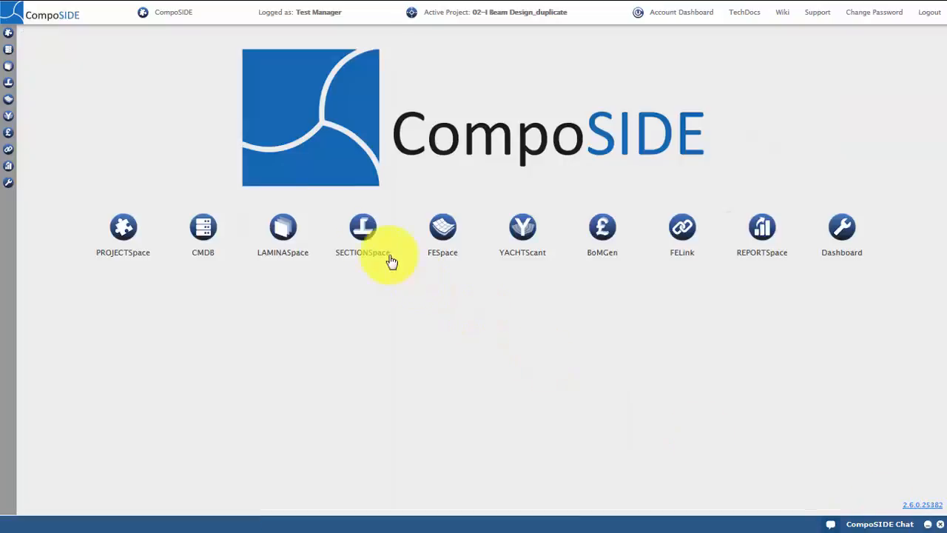
# Step: Create a standalone beam section named "I beam" with the Thin Walled section type in SECTIONSpace
pyautogui.click(363, 244)
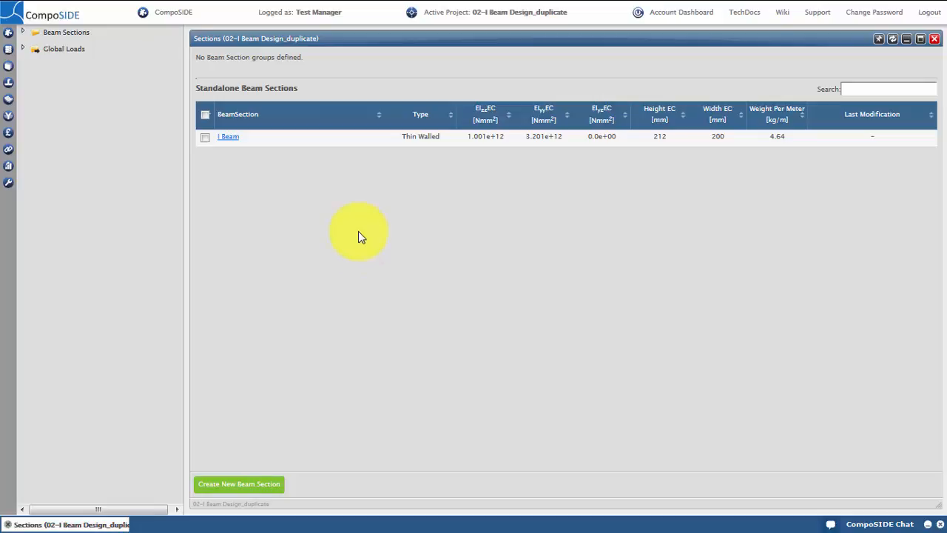
pyautogui.rightClick(118, 34)
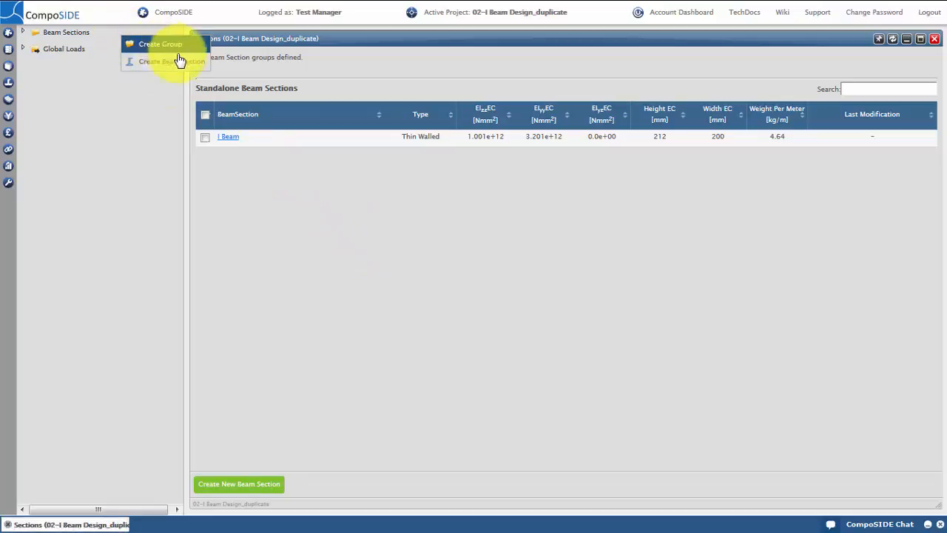
pyautogui.click(189, 62)
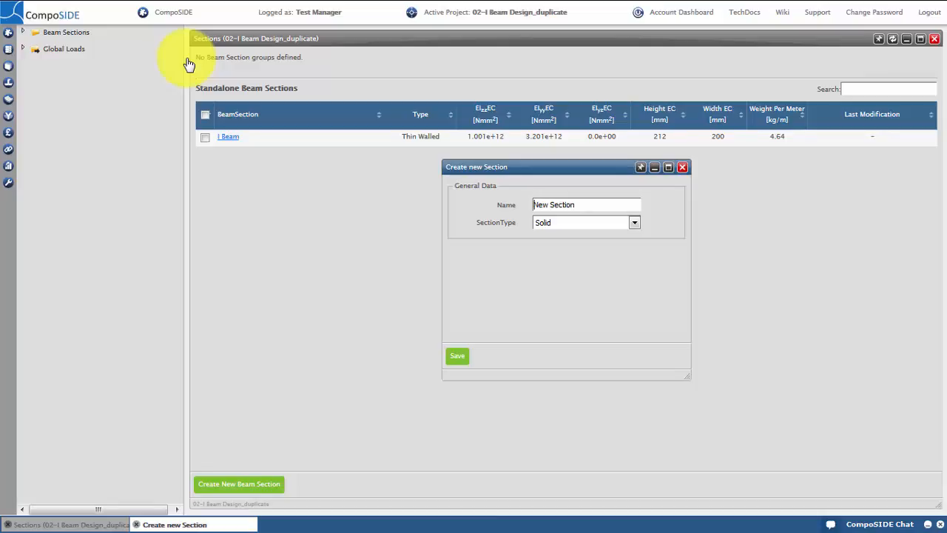
pyautogui.moveTo(587, 213); pyautogui.dragTo(515, 203)
pyautogui.write('I beam')
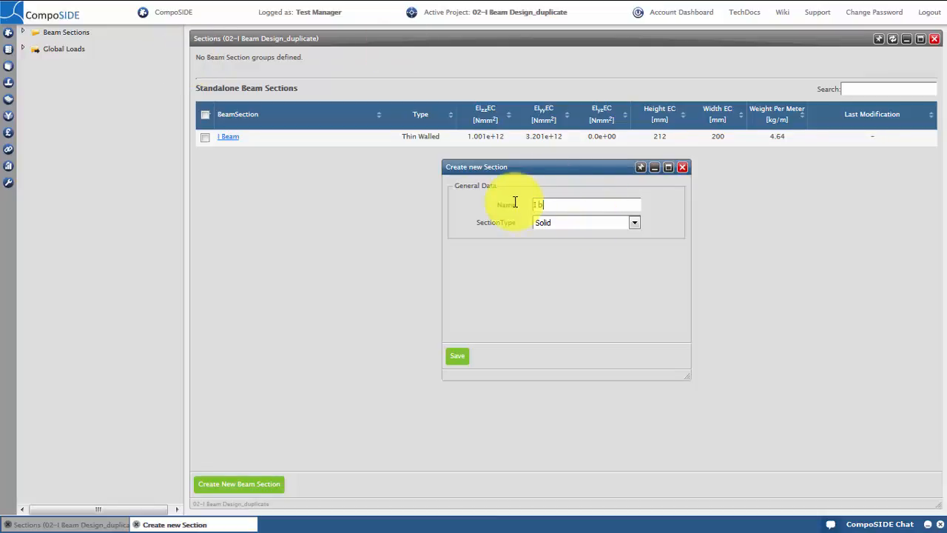
pyautogui.click(588, 223)
pyautogui.click(616, 255)
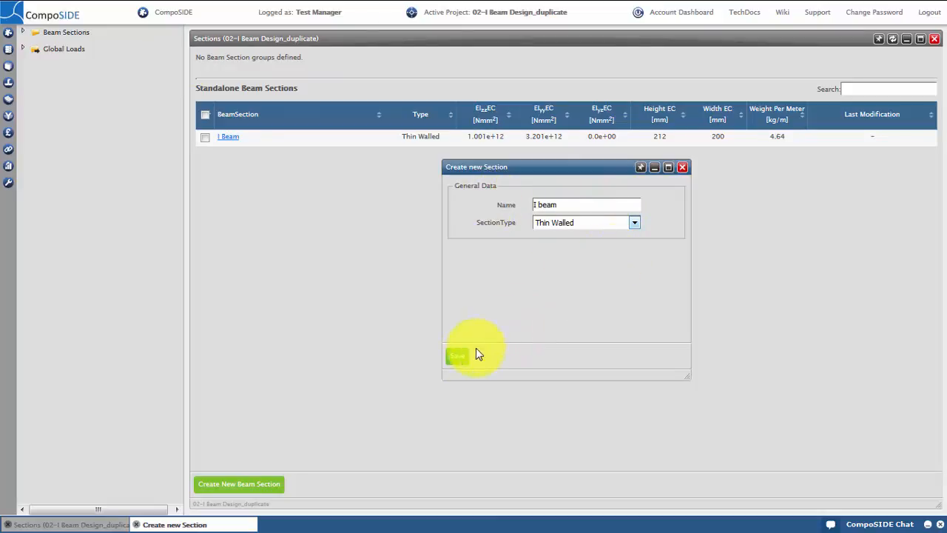
pyautogui.click(460, 358)
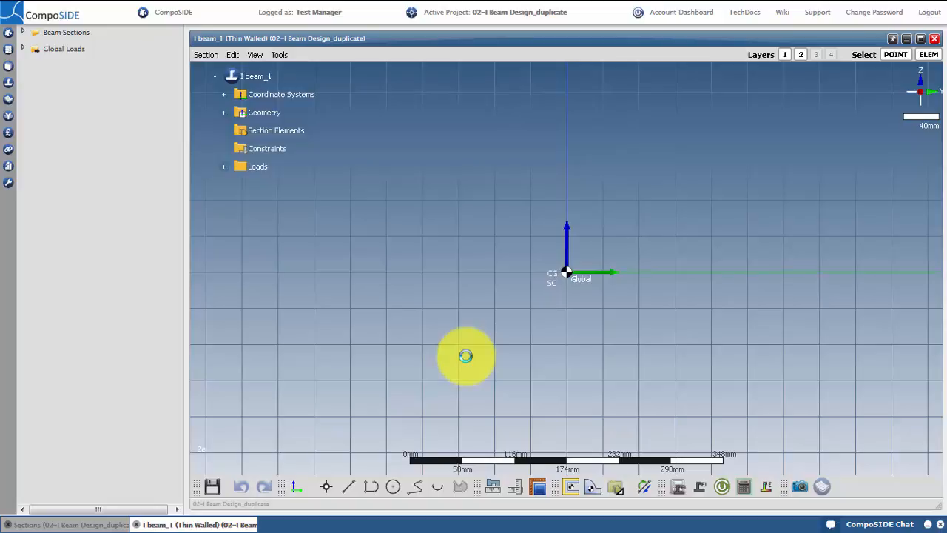
# Step: Create the section geometry from the I-Beam template with width, height and capping width all 200 mm
pyautogui.click(204, 54)
pyautogui.click(348, 140)
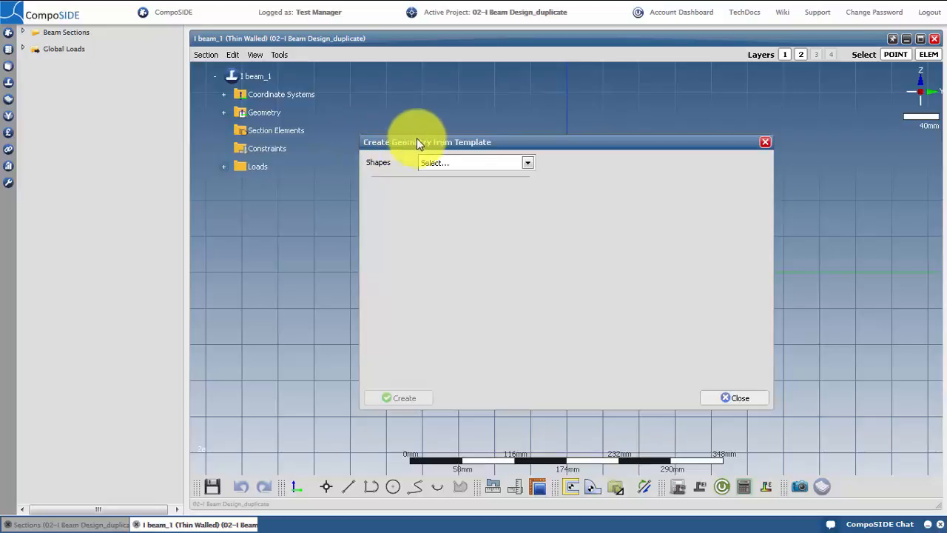
pyautogui.click(511, 159)
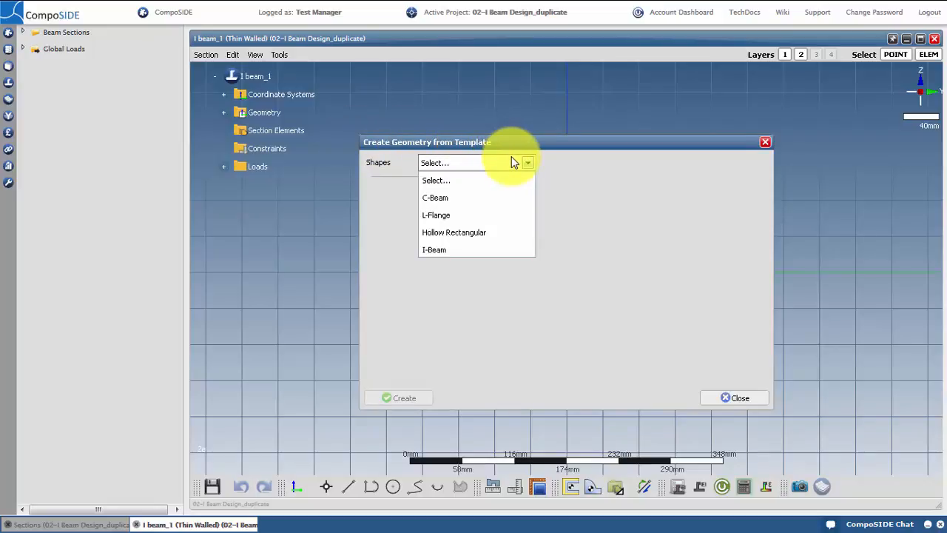
pyautogui.click(493, 251)
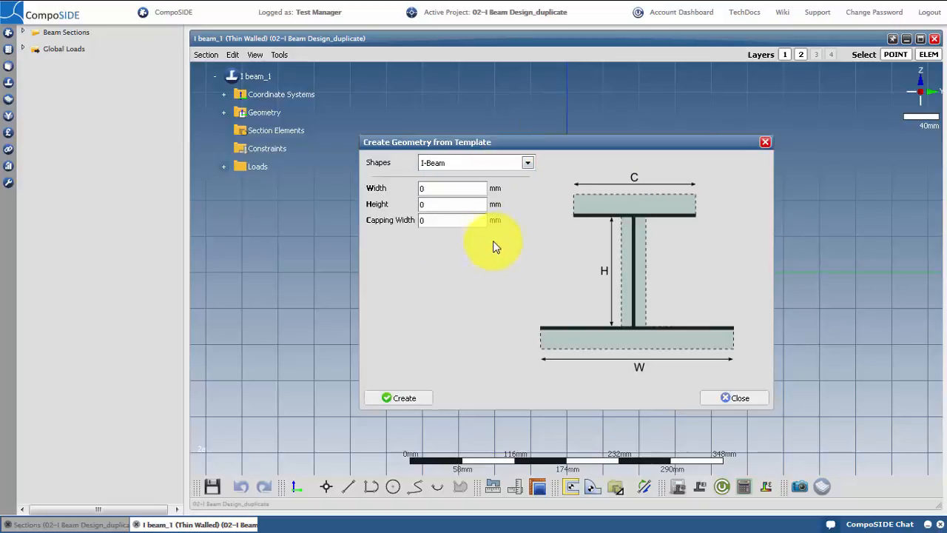
pyautogui.doubleClick(438, 187)
pyautogui.write('200')
pyautogui.doubleClick(426, 206)
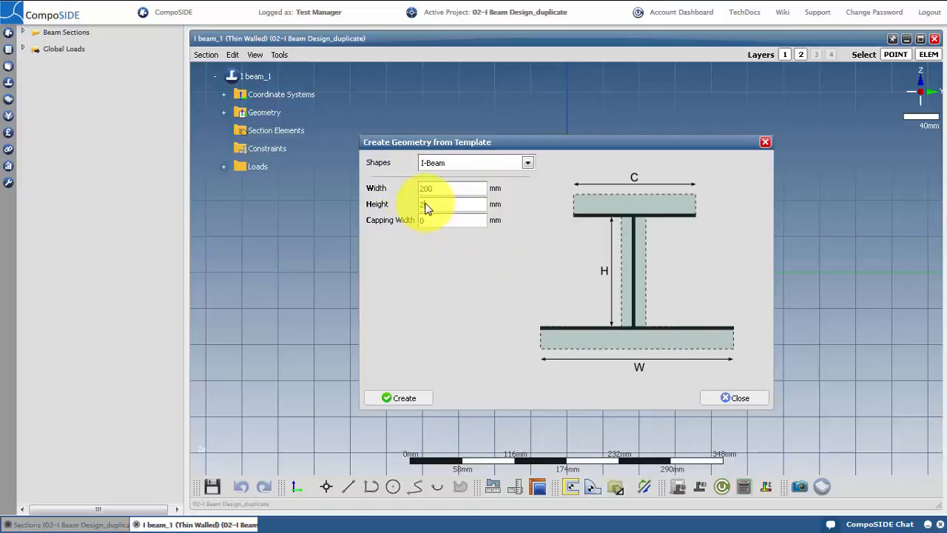
pyautogui.write('200')
pyautogui.click(471, 219)
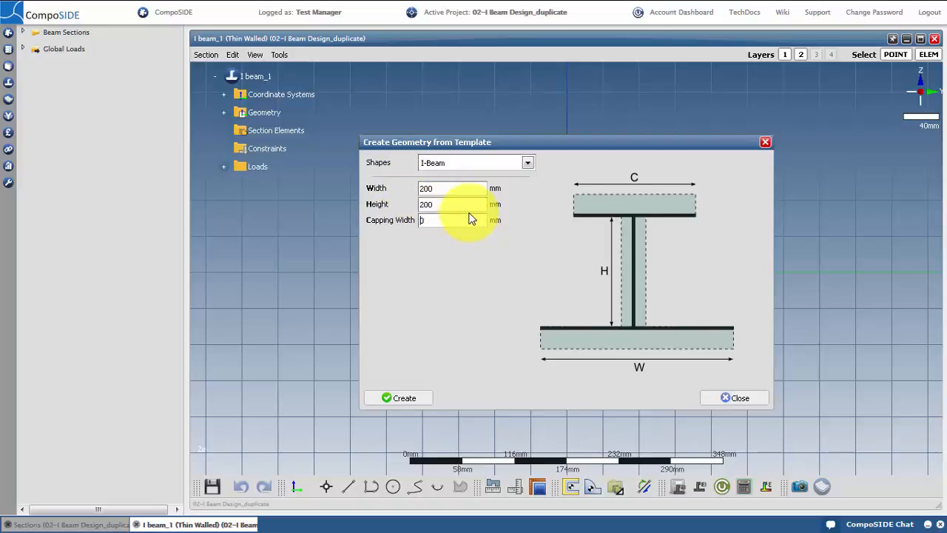
pyautogui.write('200')
pyautogui.click(401, 400)
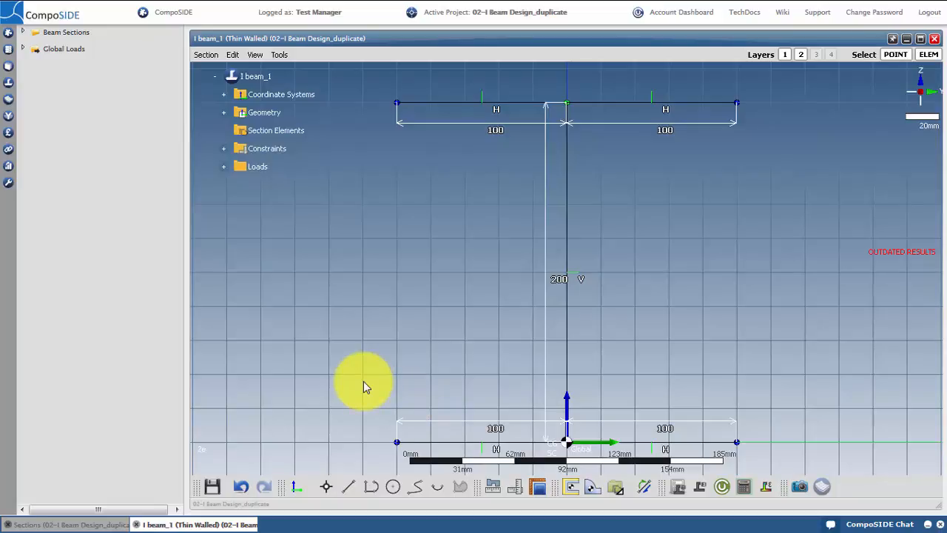
# Step: Create a Shear Web section element on the Shear Web geometry, stacked with the Shear Web laminate family at 0°
pyautogui.click(569, 486)
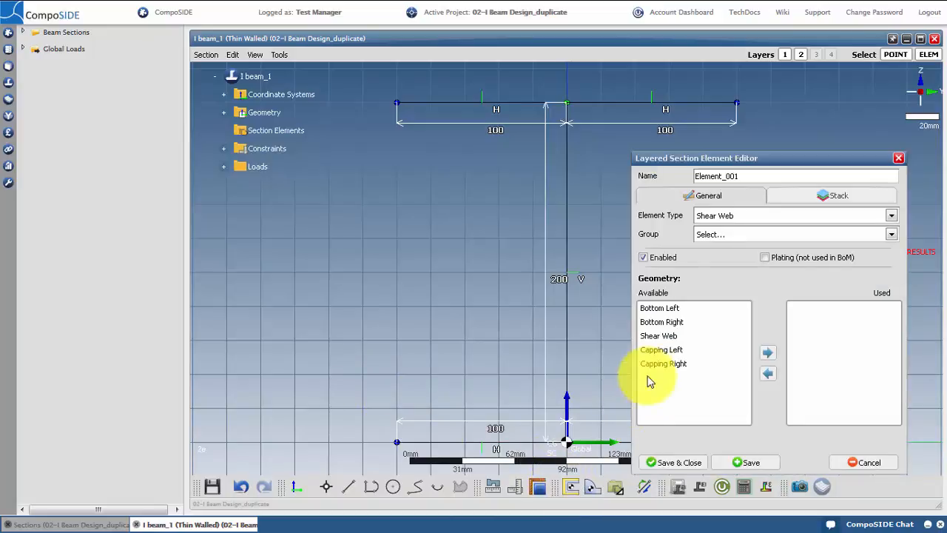
pyautogui.doubleClick(675, 337)
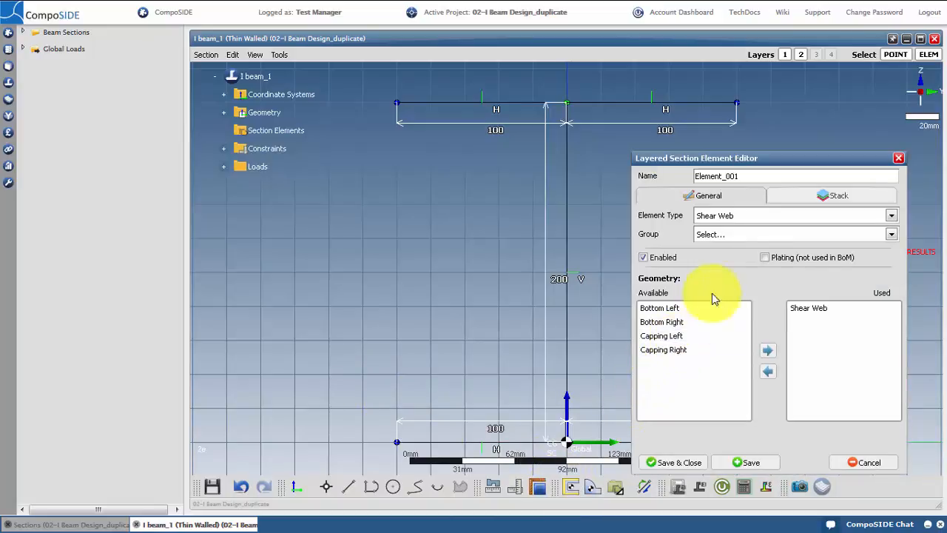
pyautogui.click(778, 199)
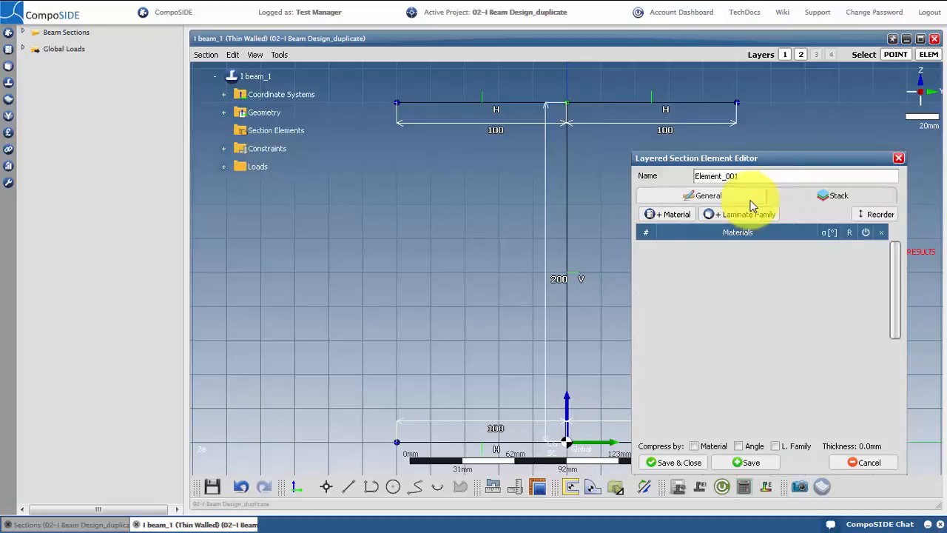
pyautogui.click(736, 214)
pyautogui.click(840, 196)
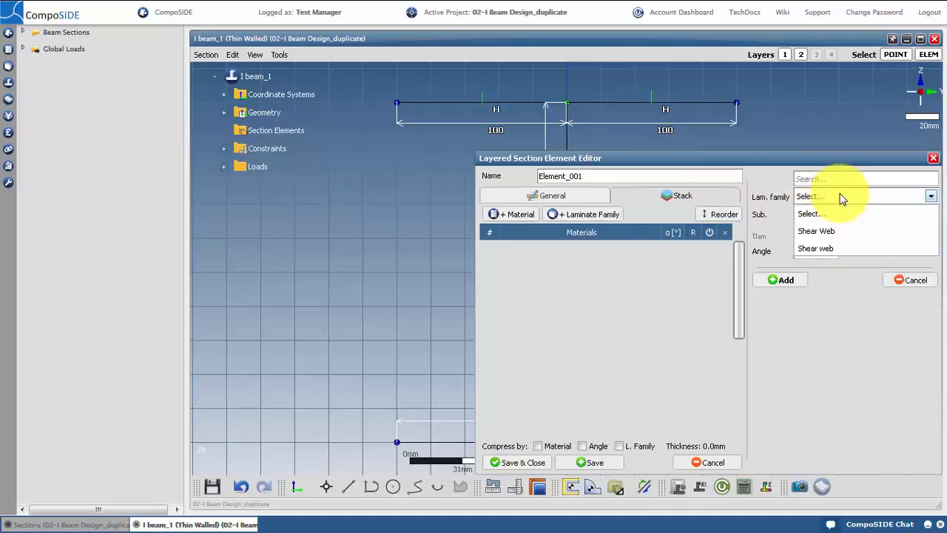
pyautogui.click(841, 235)
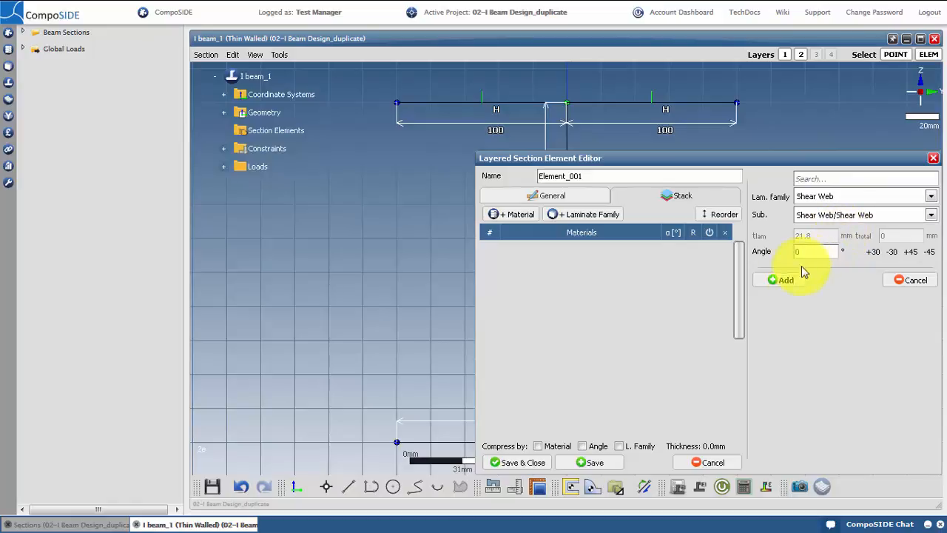
pyautogui.click(786, 281)
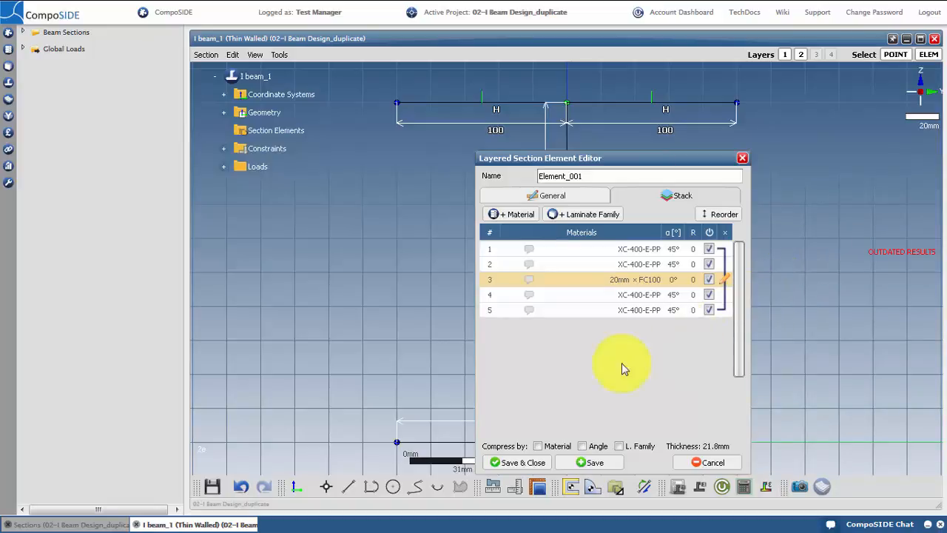
pyautogui.click(510, 466)
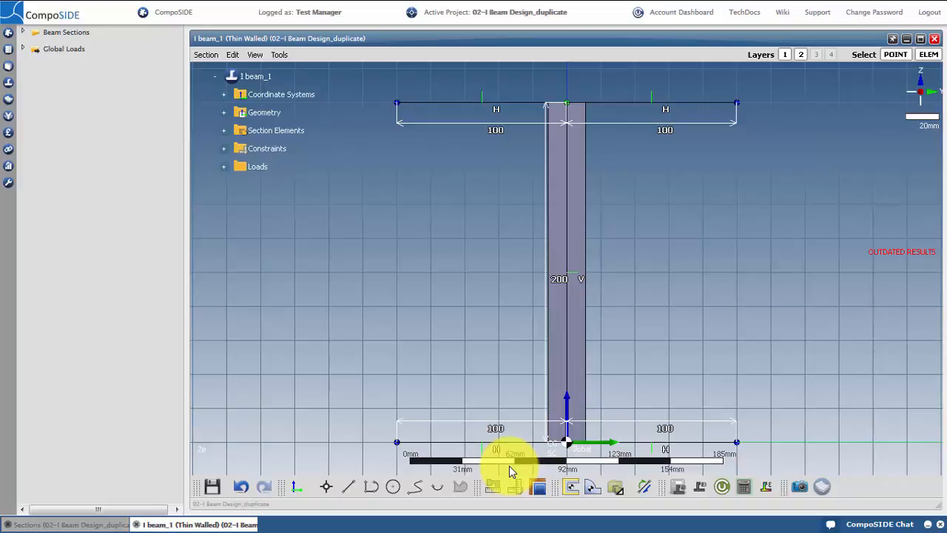
# Step: Start a Reinforcement section element that uses the Bottom Left, Bottom Right, Capping Left and Capping Right geometry
pyautogui.click(568, 487)
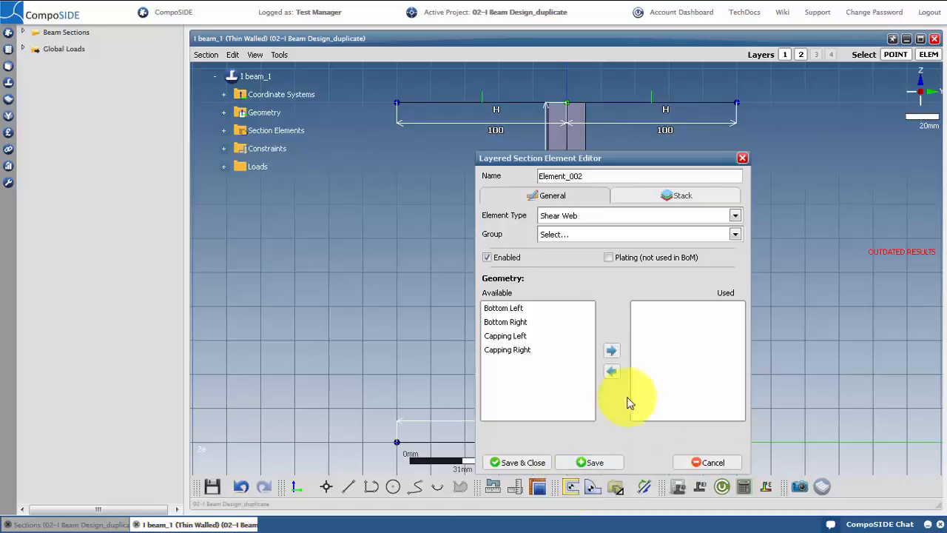
pyautogui.click(695, 216)
pyautogui.click(695, 233)
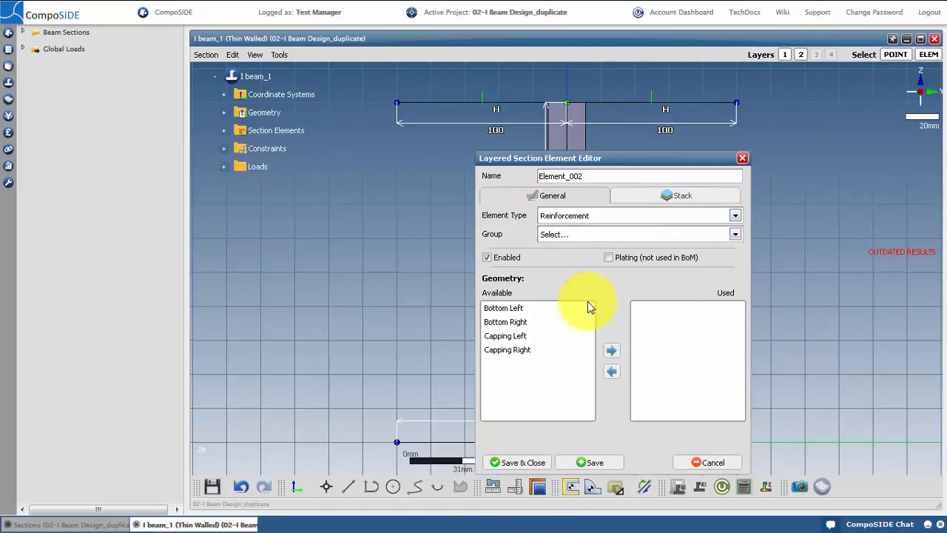
pyautogui.doubleClick(566, 308)
pyautogui.doubleClick(585, 308)
pyautogui.doubleClick(584, 308)
pyautogui.doubleClick(584, 308)
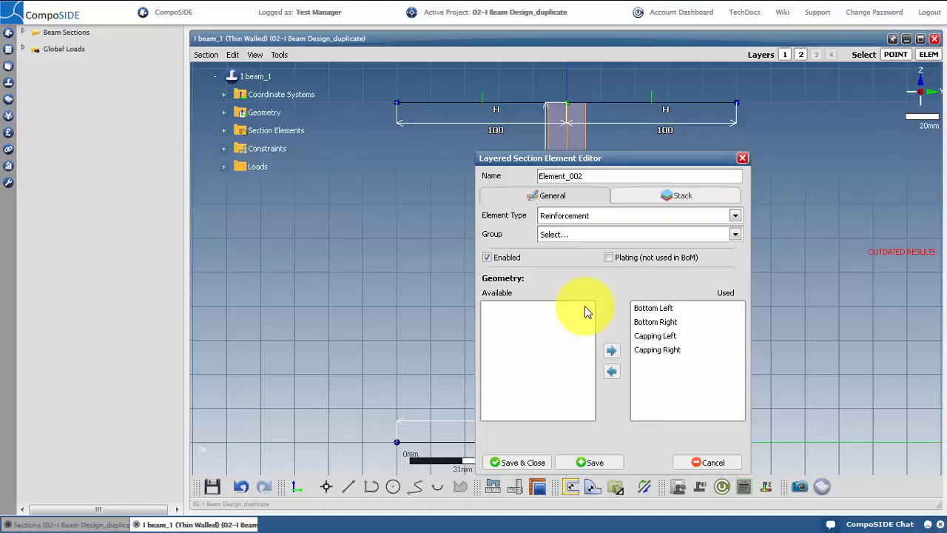
# Step: Stack the reinforcement element with UC-HEC300-E-PP, multiplier 20 and angle 0°, and save and close it
pyautogui.click(679, 197)
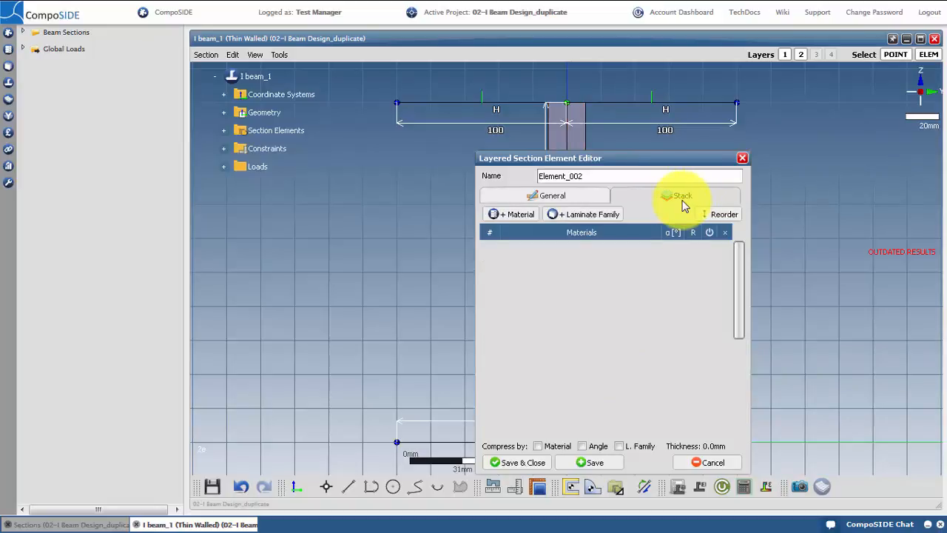
pyautogui.click(512, 214)
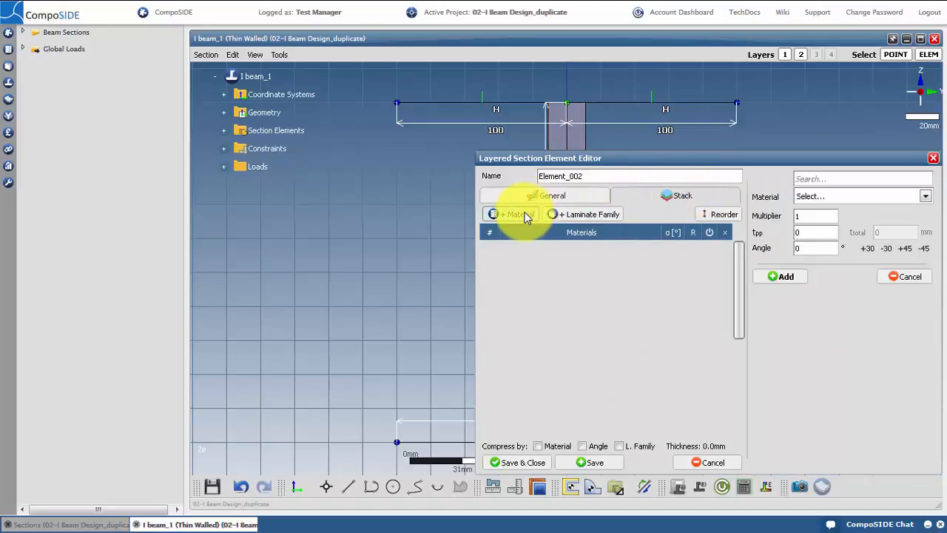
pyautogui.click(841, 197)
pyautogui.click(848, 279)
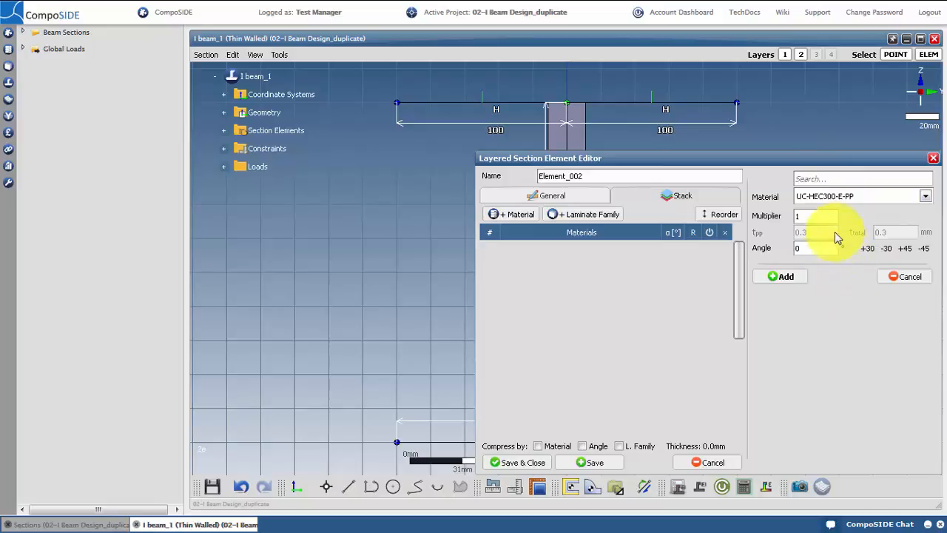
pyautogui.click(814, 218)
pyautogui.press('BackSpace')
pyautogui.write('20')
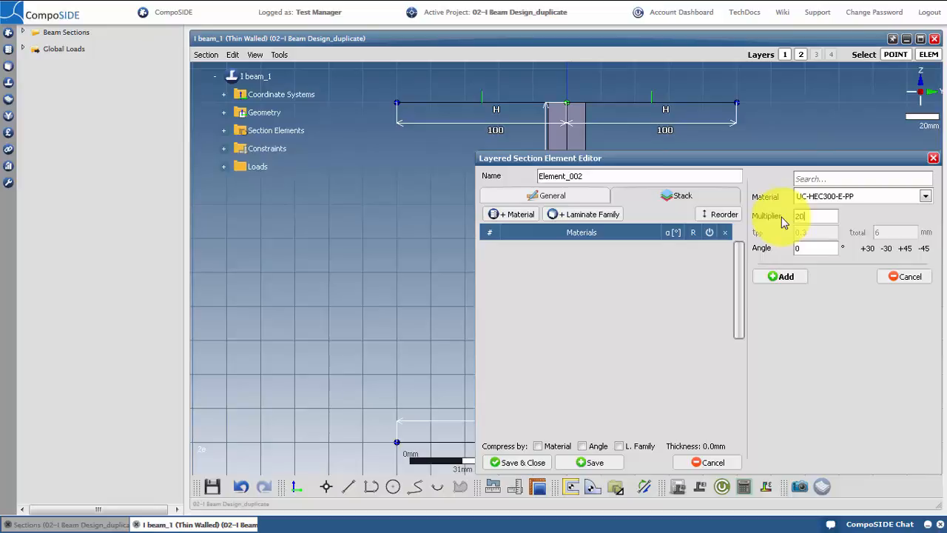
pyautogui.click(784, 278)
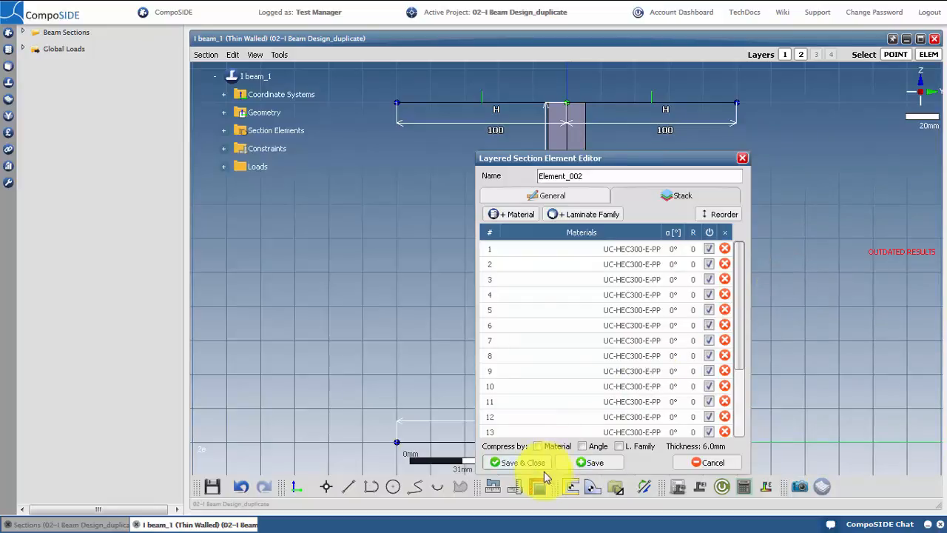
pyautogui.click(536, 466)
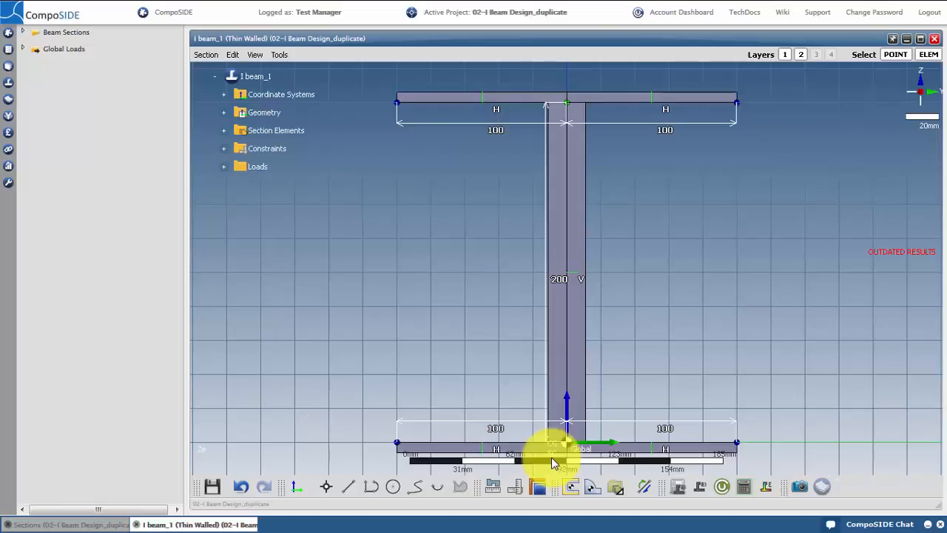
# Step: Save and close the I-beam section, and clear all open windows
pyautogui.click(220, 490)
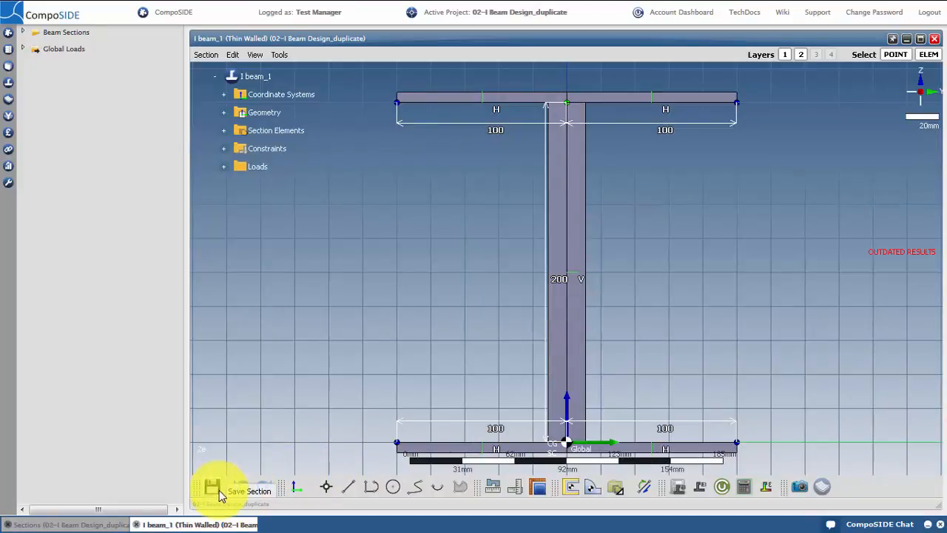
pyautogui.click(935, 40)
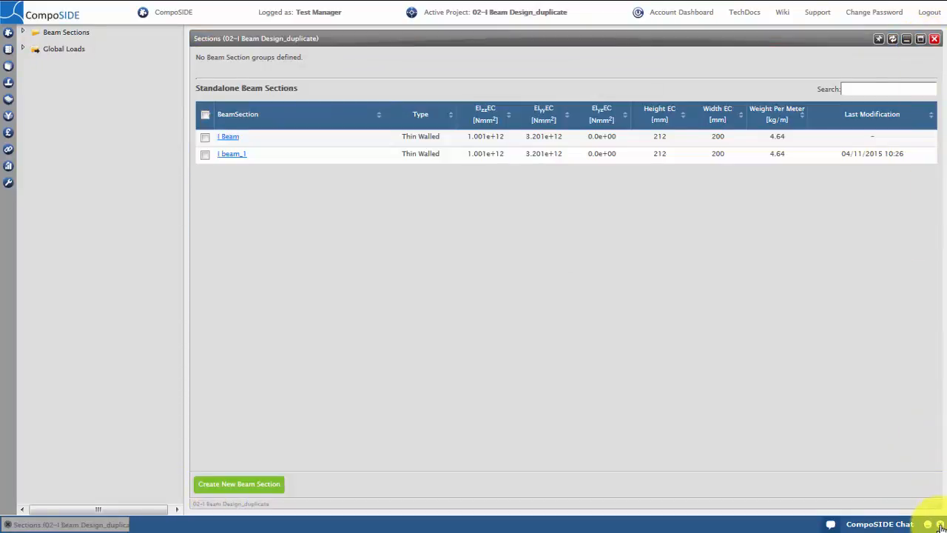
pyautogui.click(940, 525)
# Step: Create an FE model named "I Beam" in FESpace under the I Beam product's Group, keeping it in bills of materials and reports
pyautogui.click(440, 222)
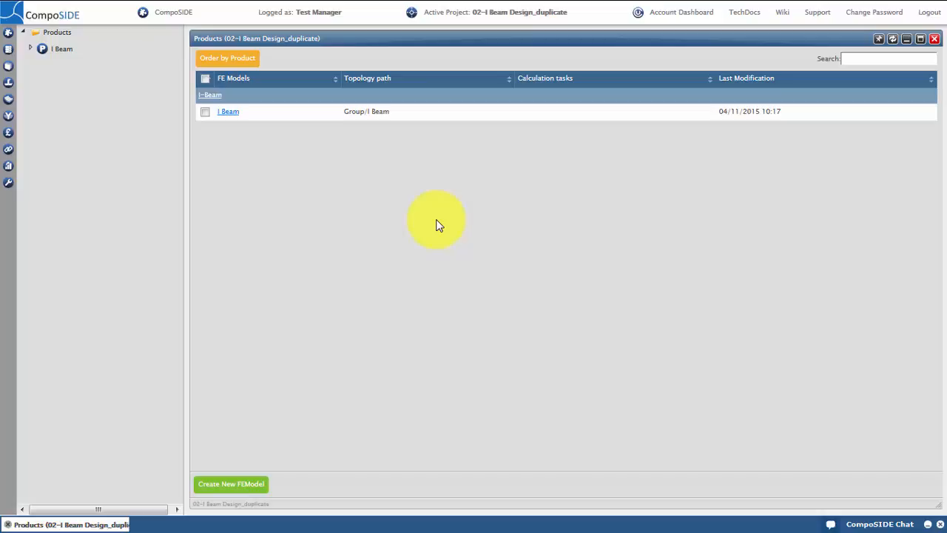
pyautogui.click(31, 48)
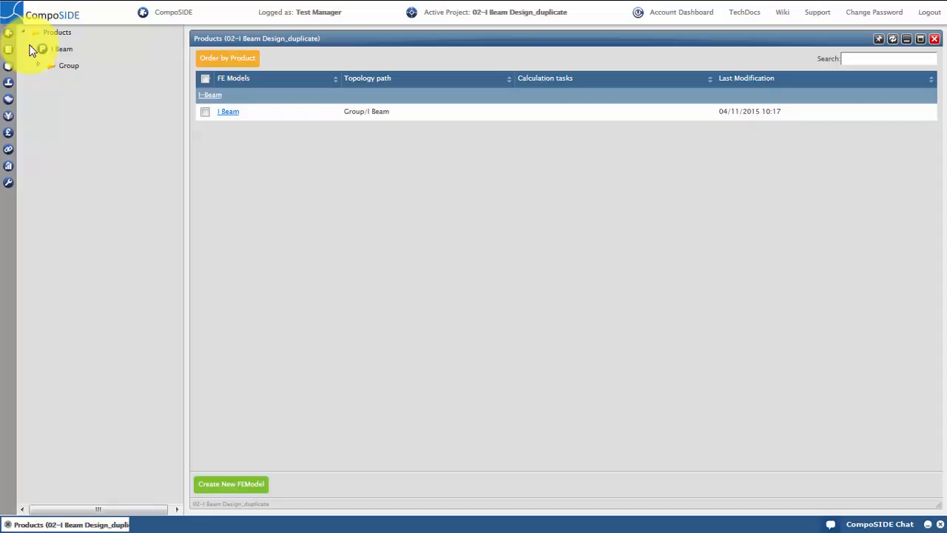
pyautogui.rightClick(90, 70)
pyautogui.click(174, 204)
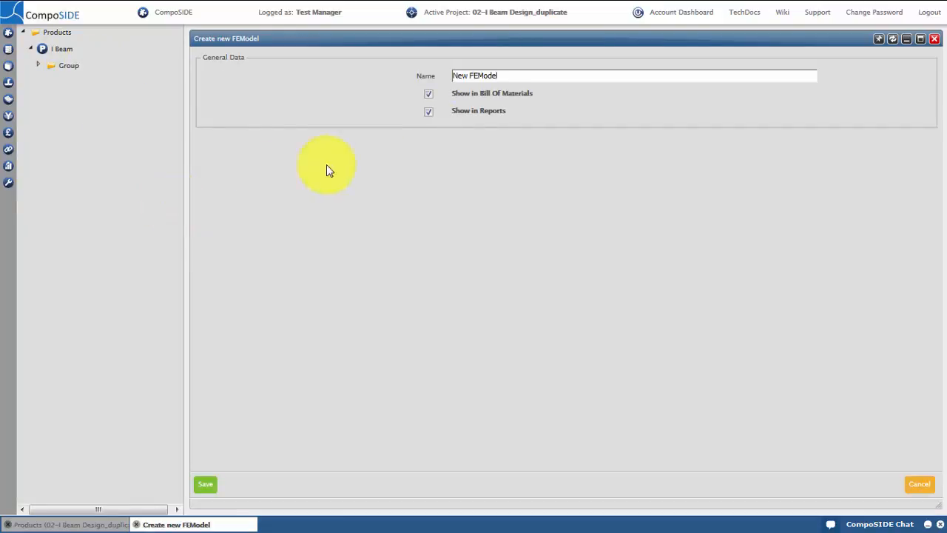
pyautogui.moveTo(513, 76); pyautogui.dragTo(438, 81)
pyautogui.write('I Beam')
pyautogui.click(205, 487)
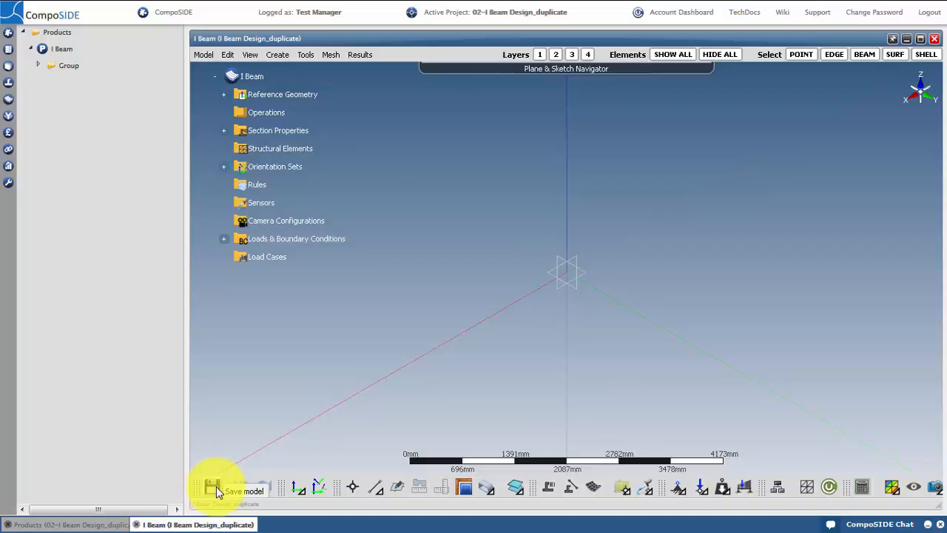
# Step: Create a sketch on the XY reference plane and activate it after saving
pyautogui.click(397, 487)
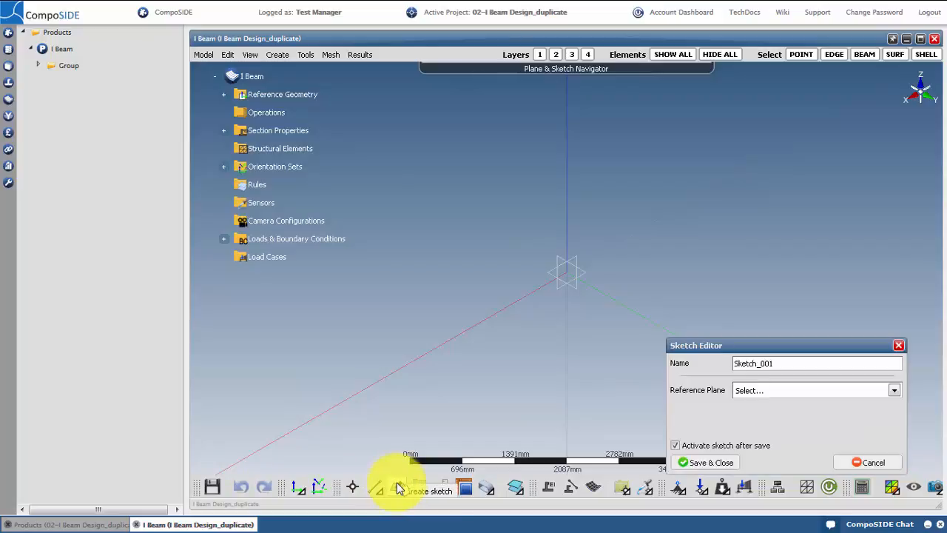
pyautogui.click(814, 391)
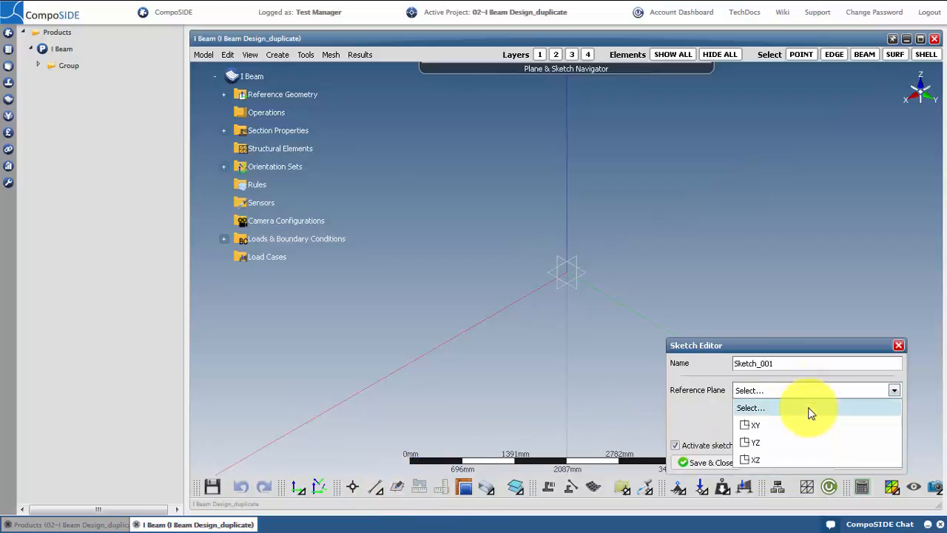
pyautogui.click(805, 426)
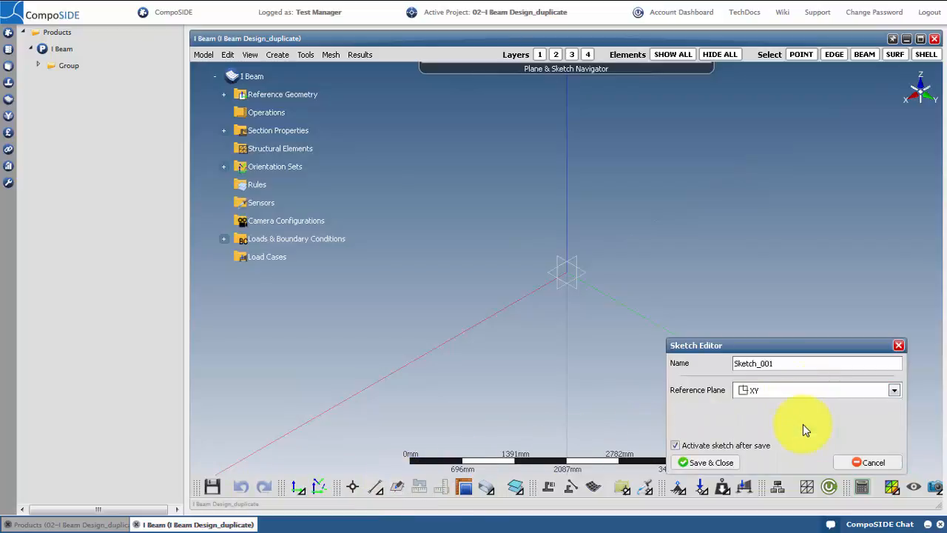
pyautogui.click(736, 462)
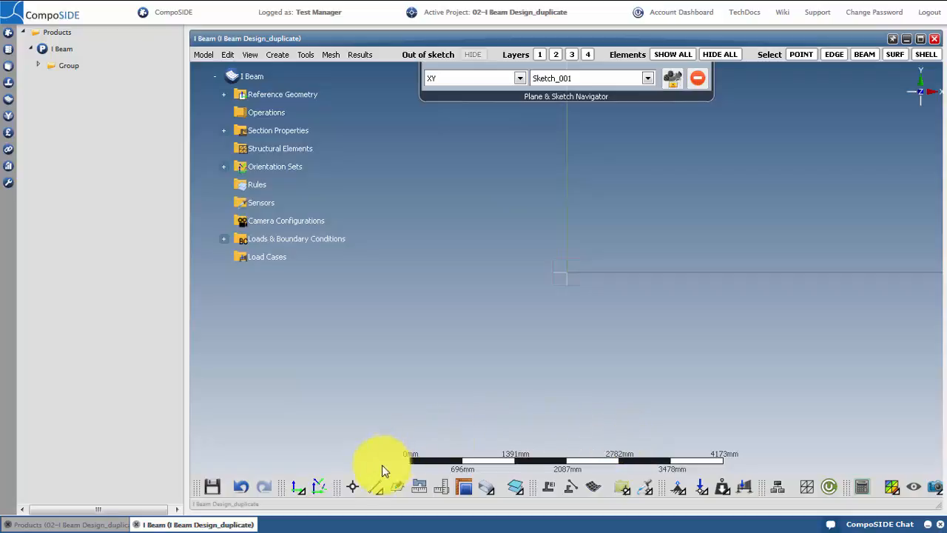
# Step: Add two points to the sketch, one at the origin and one at X 2000 mm, Y 0 mm
pyautogui.click(352, 486)
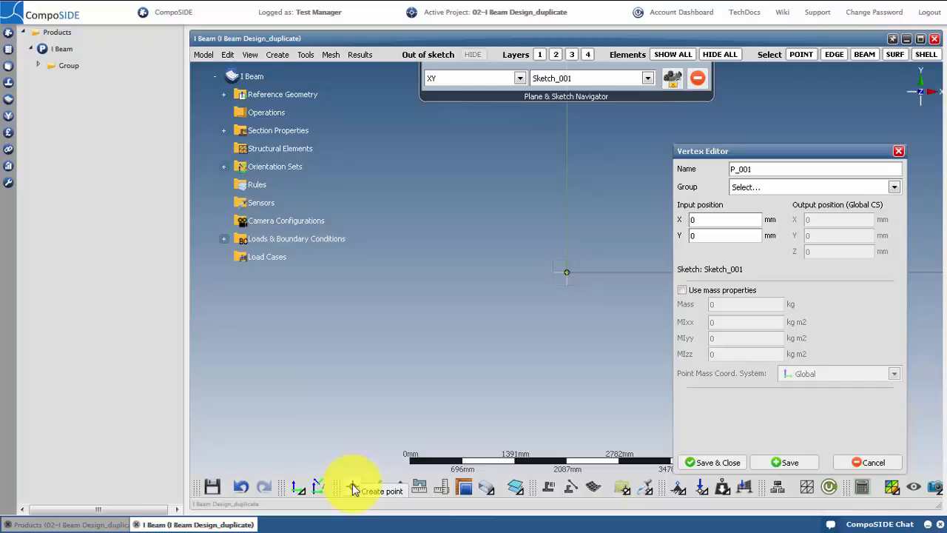
pyautogui.click(784, 462)
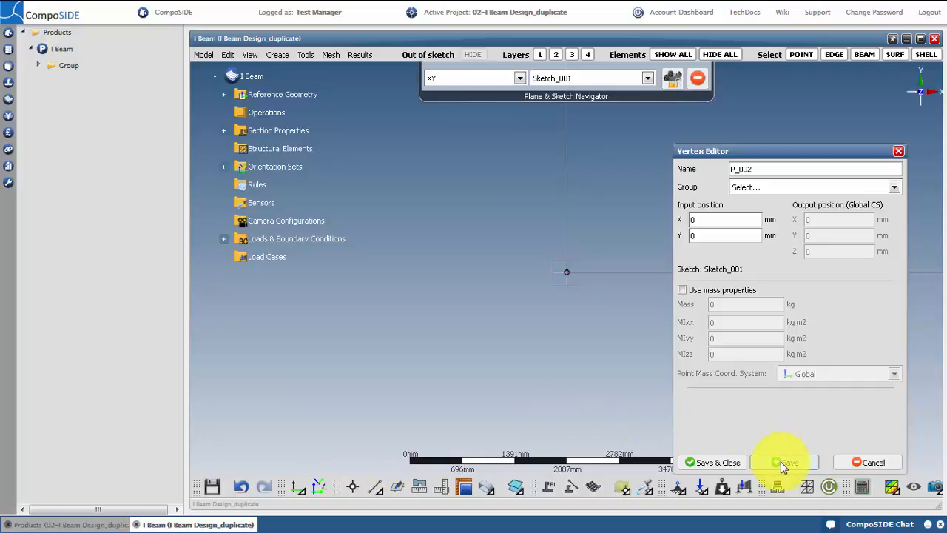
pyautogui.click(708, 220)
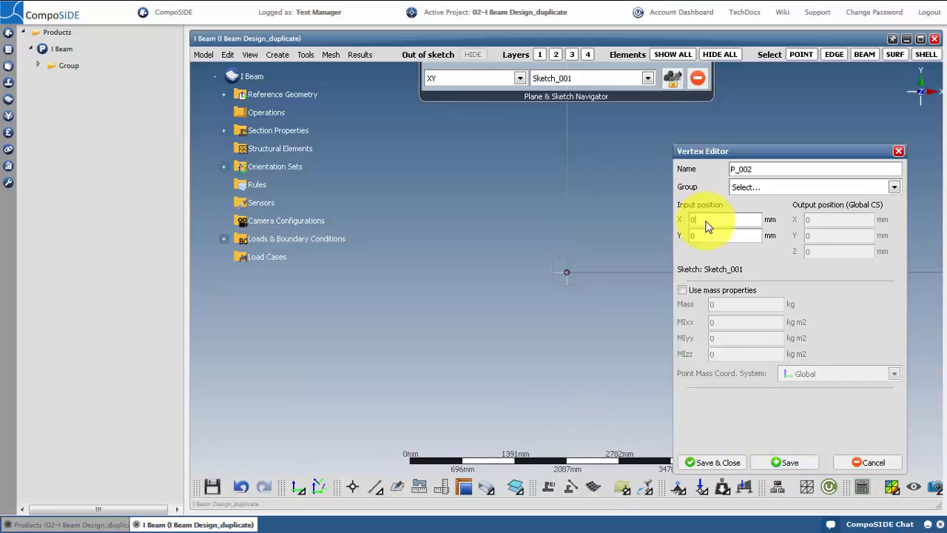
pyautogui.press('BackSpace')
pyautogui.write('1000')
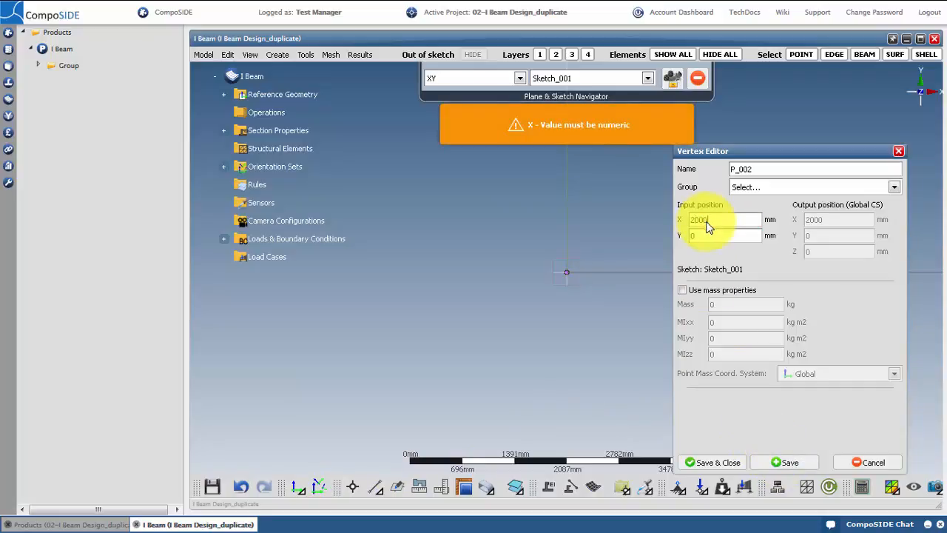
pyautogui.click(721, 463)
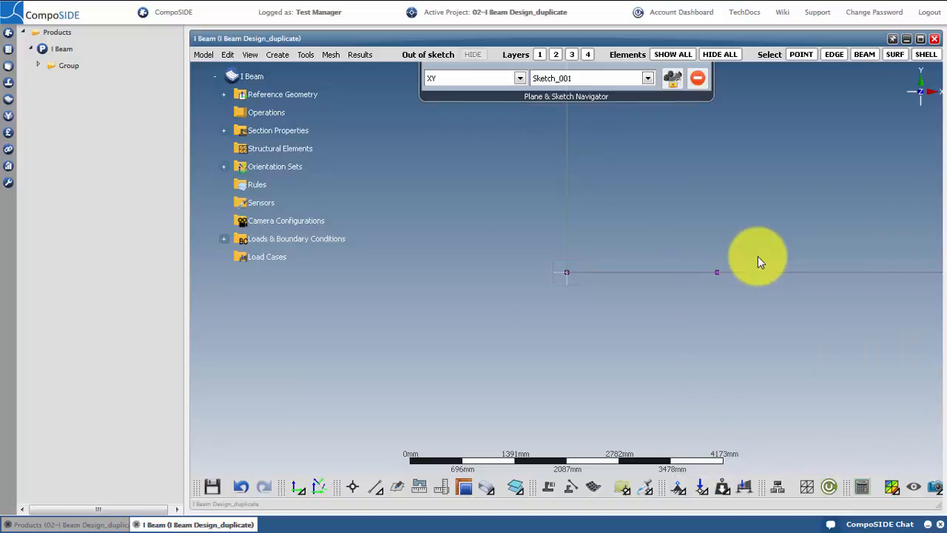
# Step: Draw a line from the origin point P_001 to P_002, save it and exit the sketch
pyautogui.scroll(1, 757, 259)
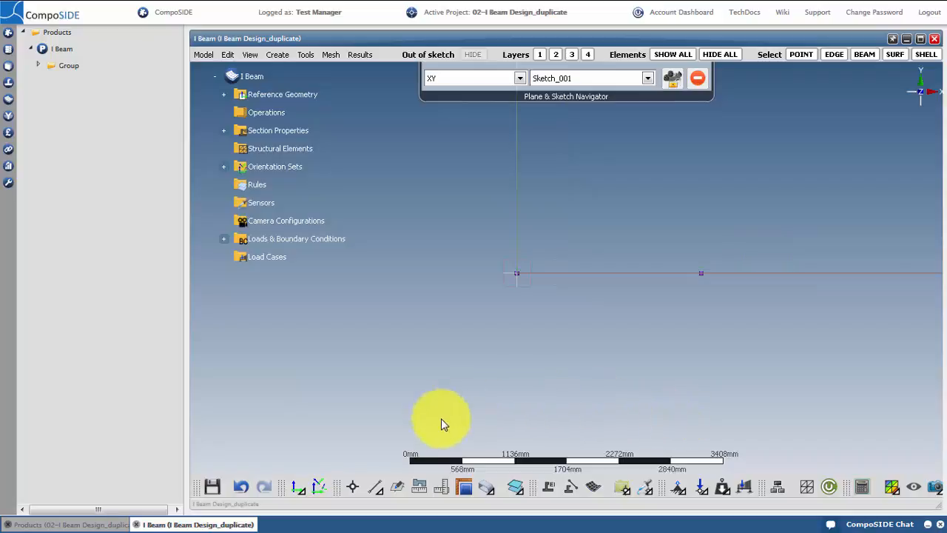
pyautogui.click(372, 489)
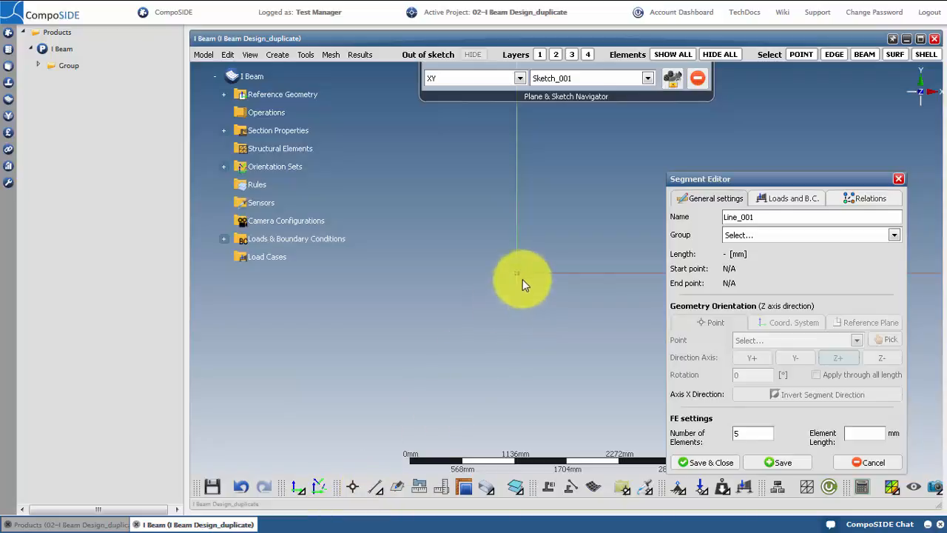
pyautogui.moveTo(591, 289); pyautogui.dragTo(546, 292, button='middle')
pyautogui.click(585, 292)
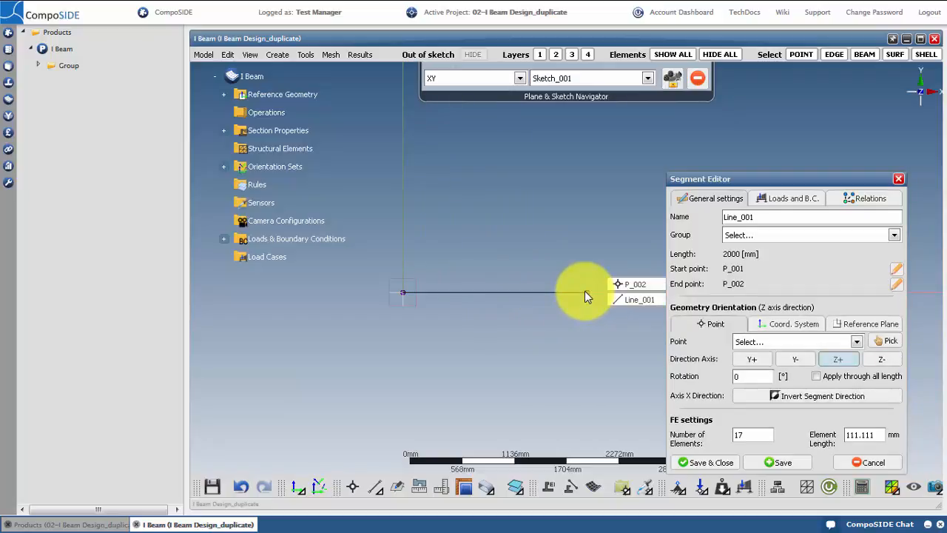
pyautogui.click(728, 463)
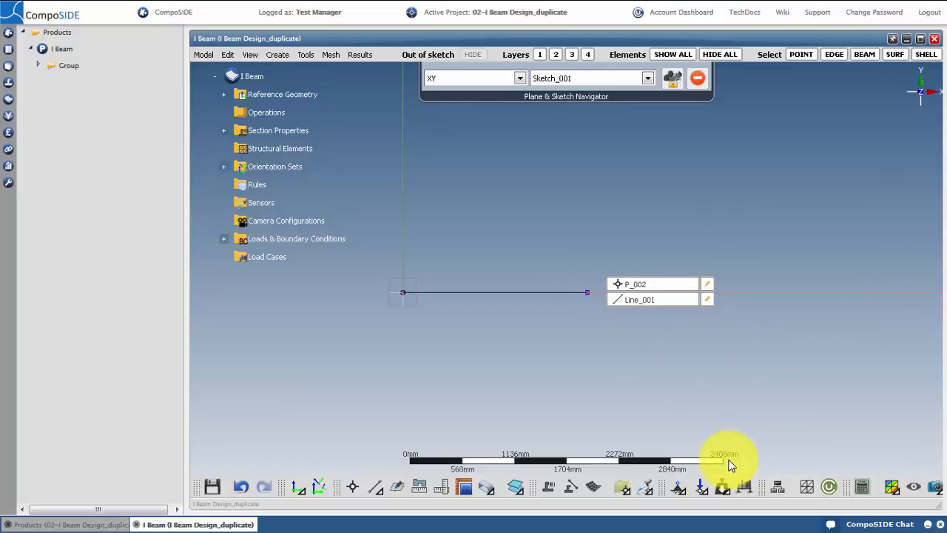
pyautogui.click(697, 79)
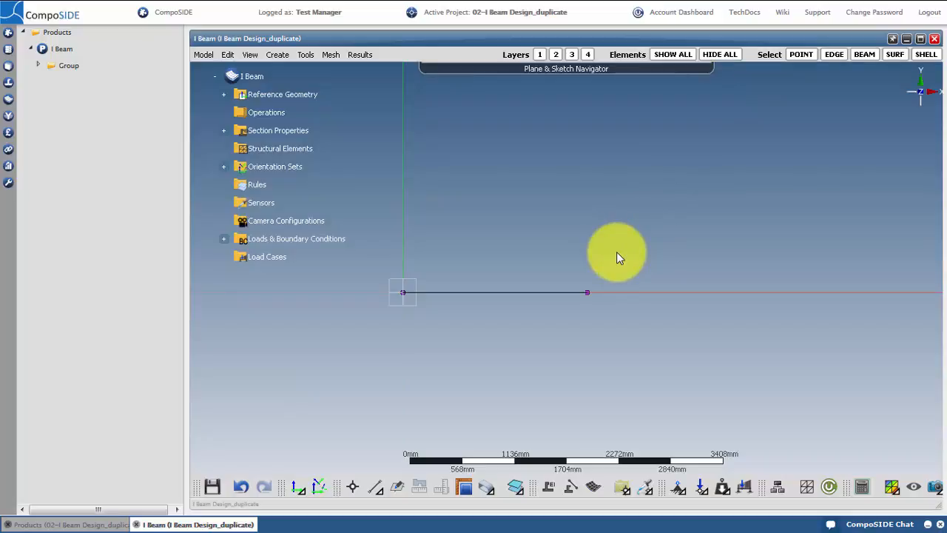
# Step: Start a new beam section property taken from SECTIONSpace with the I beam_1 section as reference
pyautogui.moveTo(615, 259)
pyautogui.mouseDown(button='middle')
pyautogui.moveTo(514, 186)
pyautogui.moveTo(526, 160)
pyautogui.moveTo(479, 193)
pyautogui.moveTo(486, 219)
pyautogui.moveTo(634, 268)
pyautogui.mouseUp(button='middle')
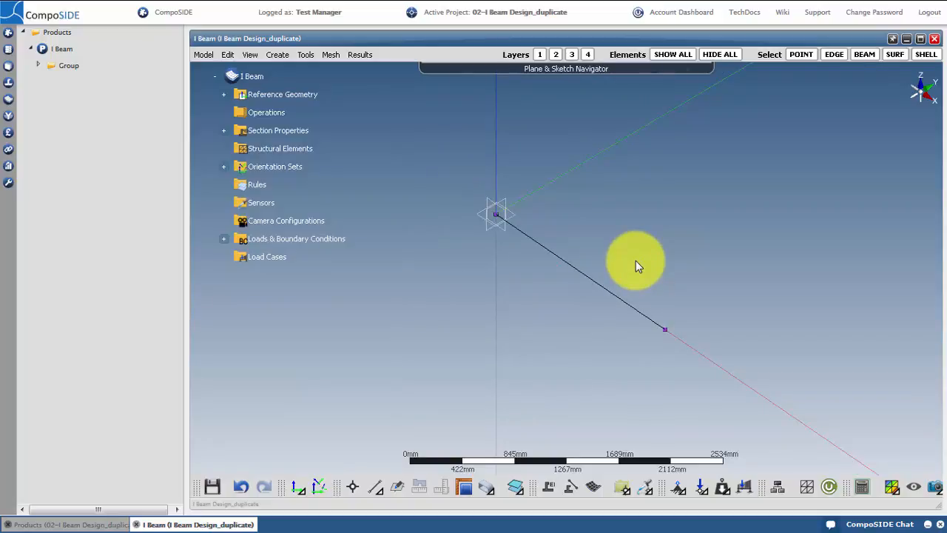
pyautogui.rightClick(273, 131)
pyautogui.click(316, 136)
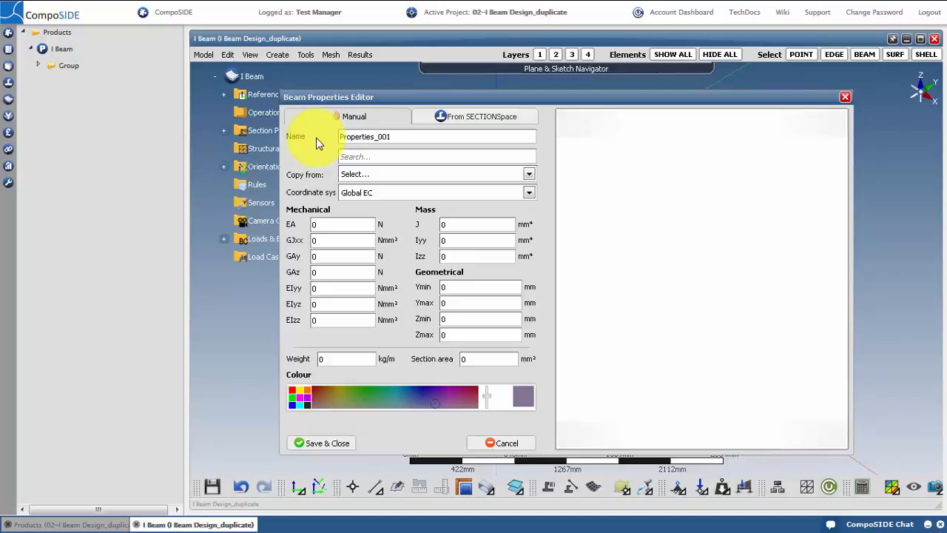
pyautogui.click(488, 111)
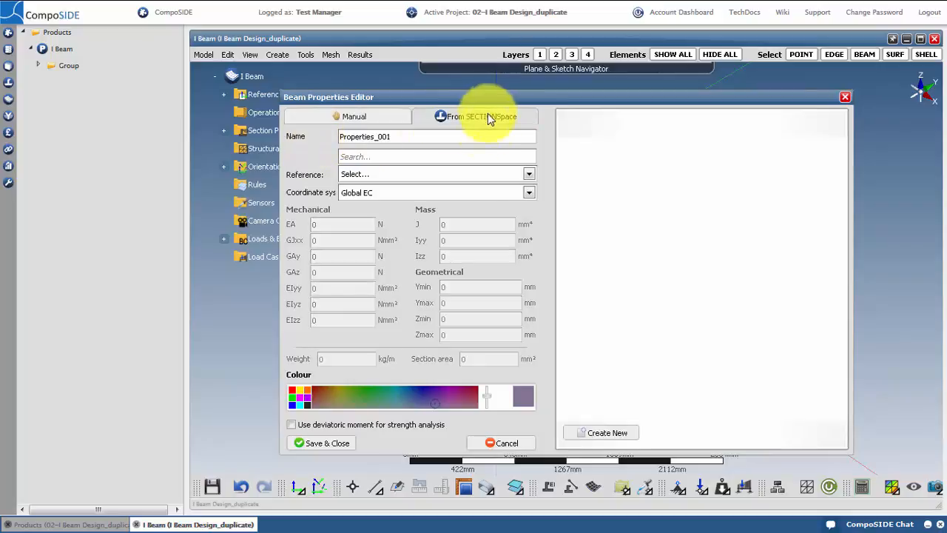
pyautogui.click(471, 176)
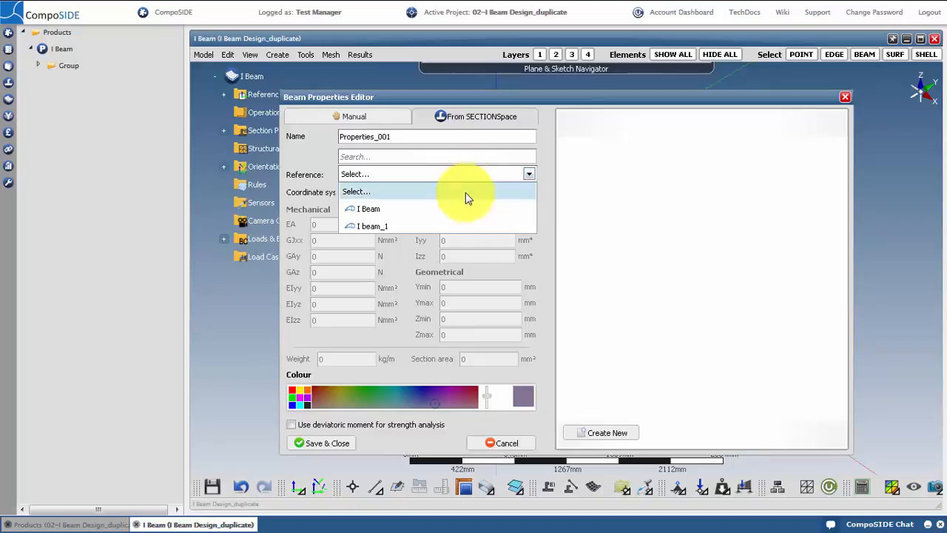
pyautogui.click(455, 230)
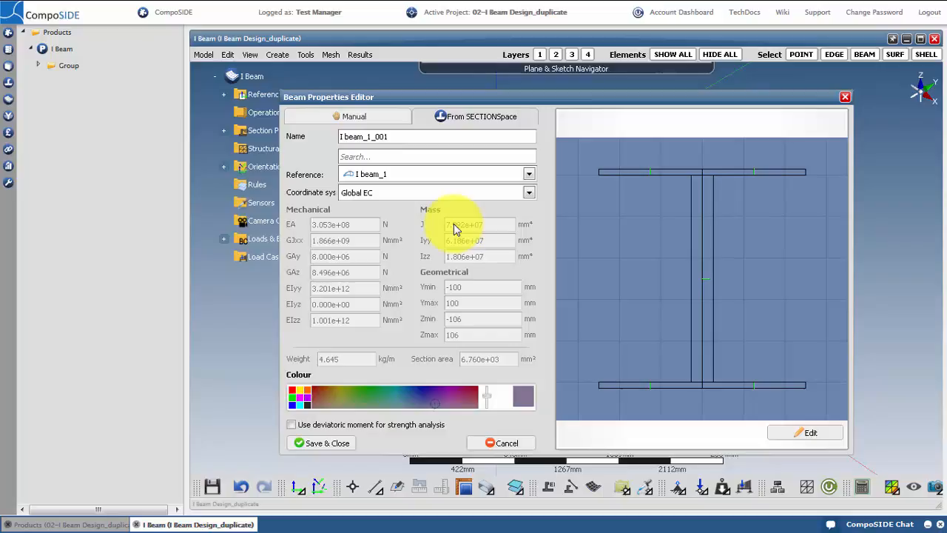
# Step: Open the I beam_1 section for review, return to the model without saving it, and save the beam properties
pyautogui.click(816, 436)
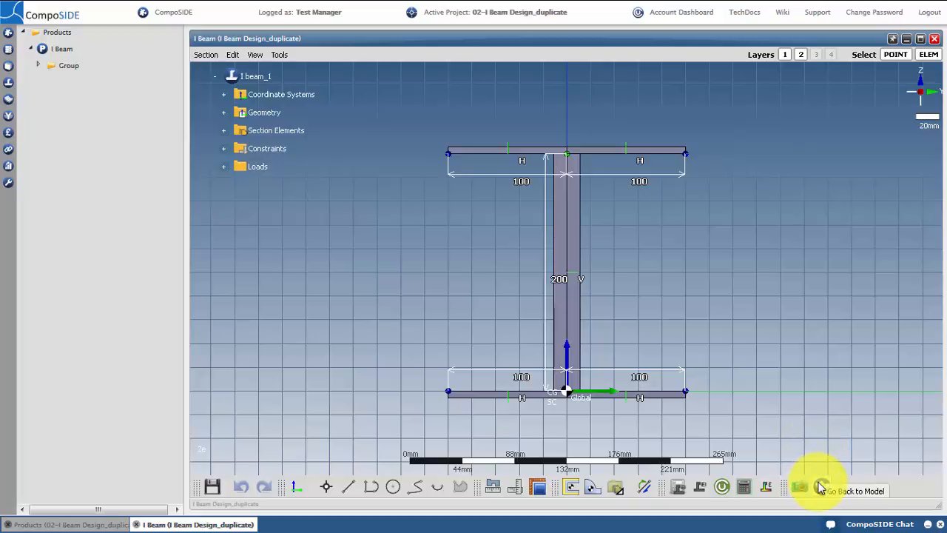
pyautogui.click(821, 486)
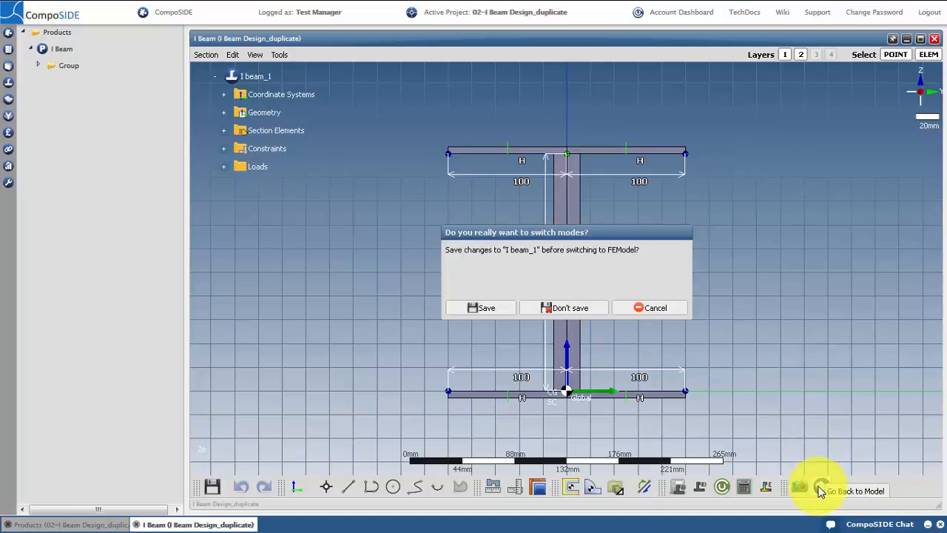
pyautogui.click(573, 308)
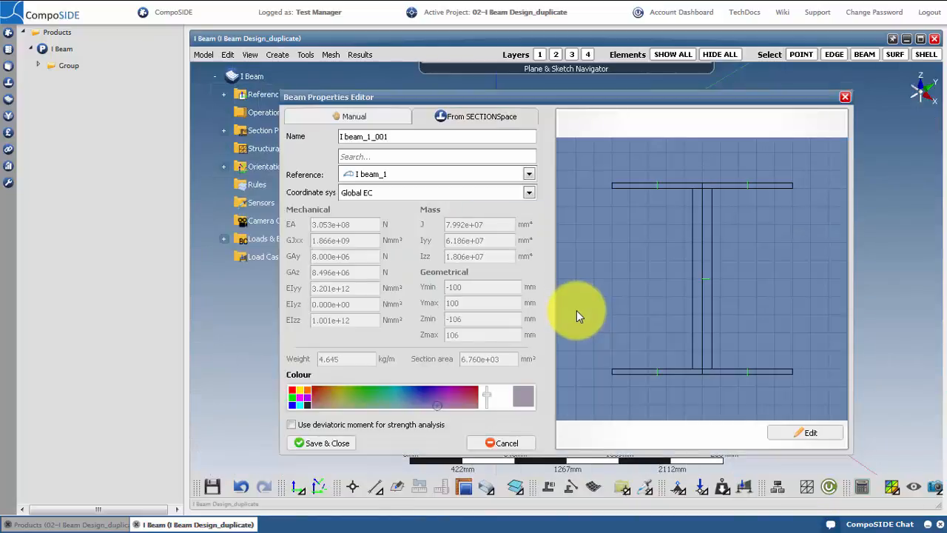
pyautogui.click(340, 442)
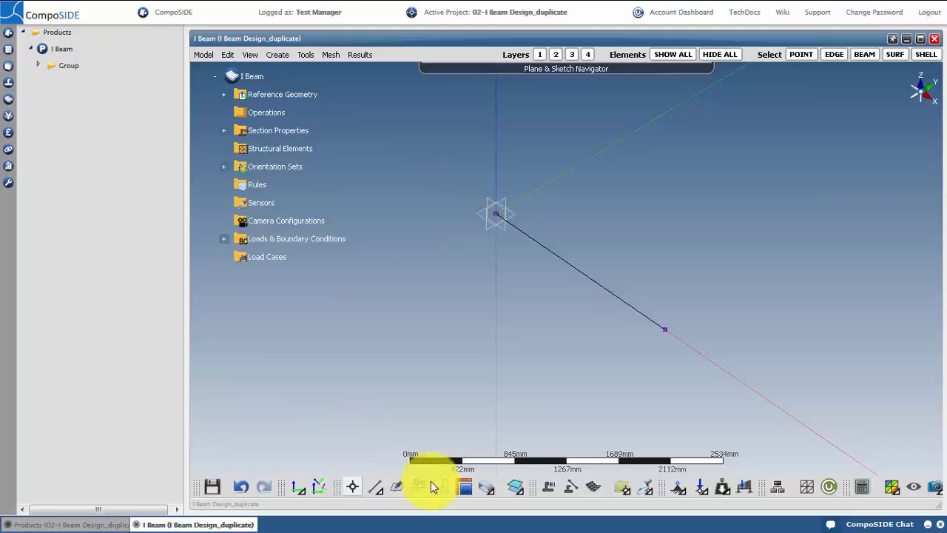
# Step: Create a beam element along Line_001 with the I beam_1_001 properties and save it
pyautogui.click(563, 486)
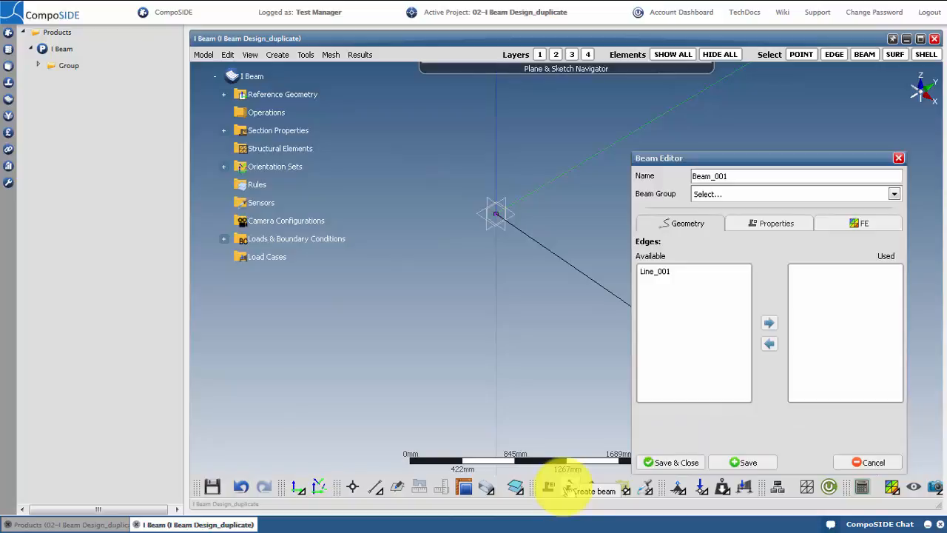
pyautogui.doubleClick(712, 273)
pyautogui.click(775, 222)
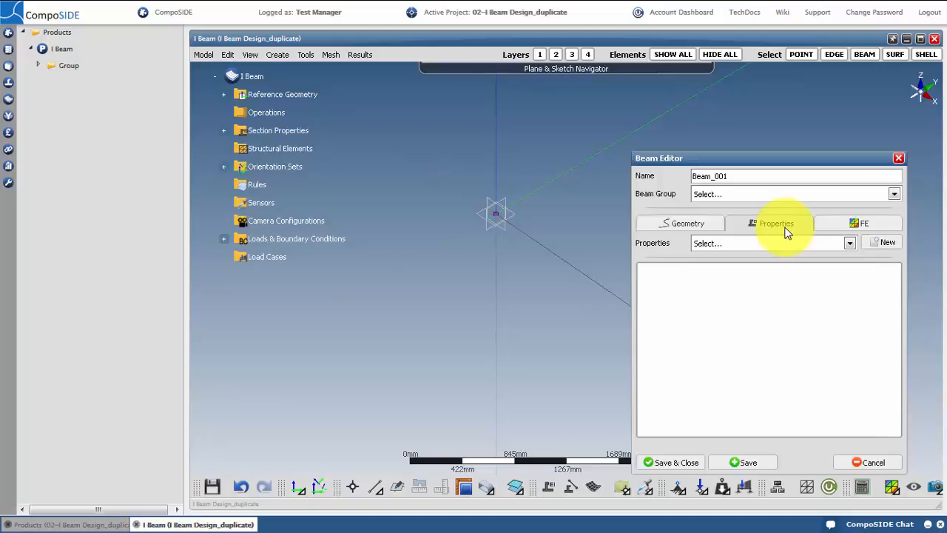
pyautogui.click(792, 244)
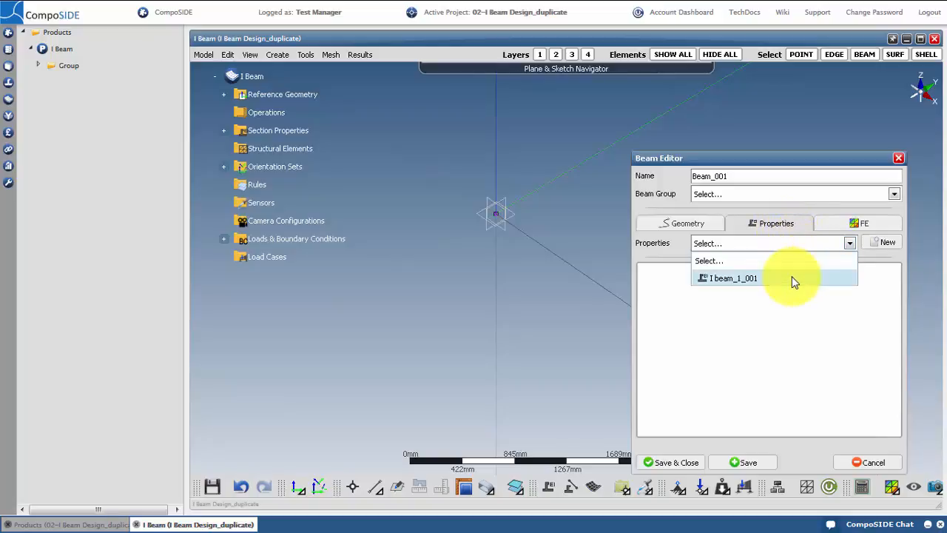
pyautogui.click(791, 279)
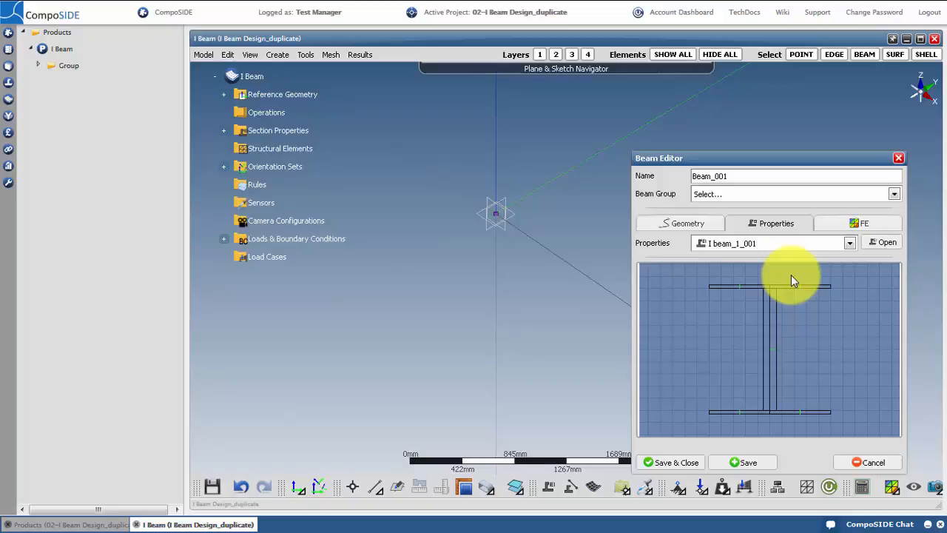
pyautogui.click(670, 463)
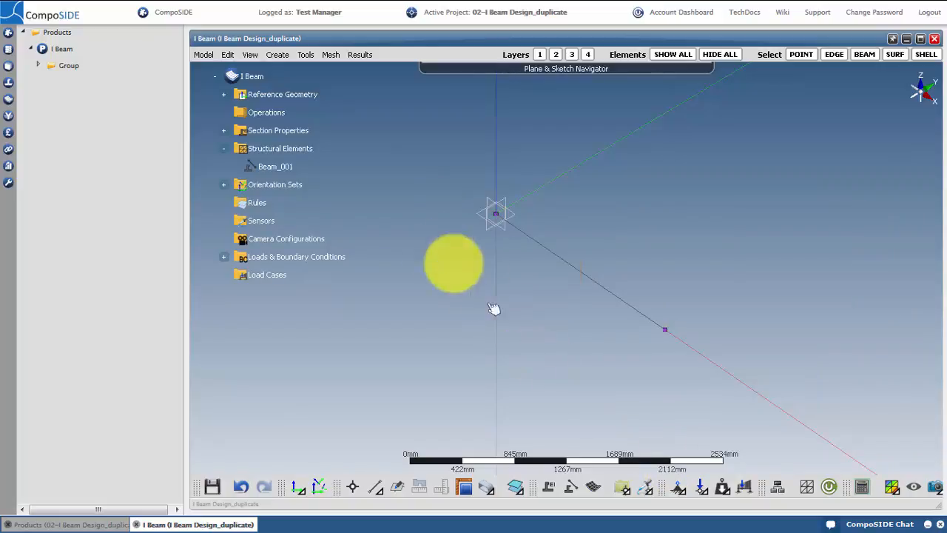
# Step: Switch the beam display to full cross-section visualization
pyautogui.click(250, 55)
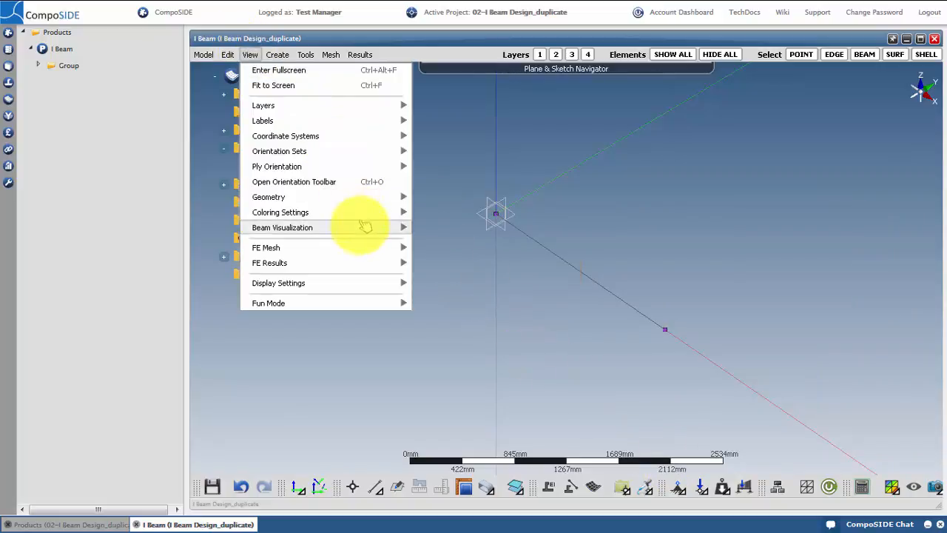
pyautogui.moveTo(363, 228)
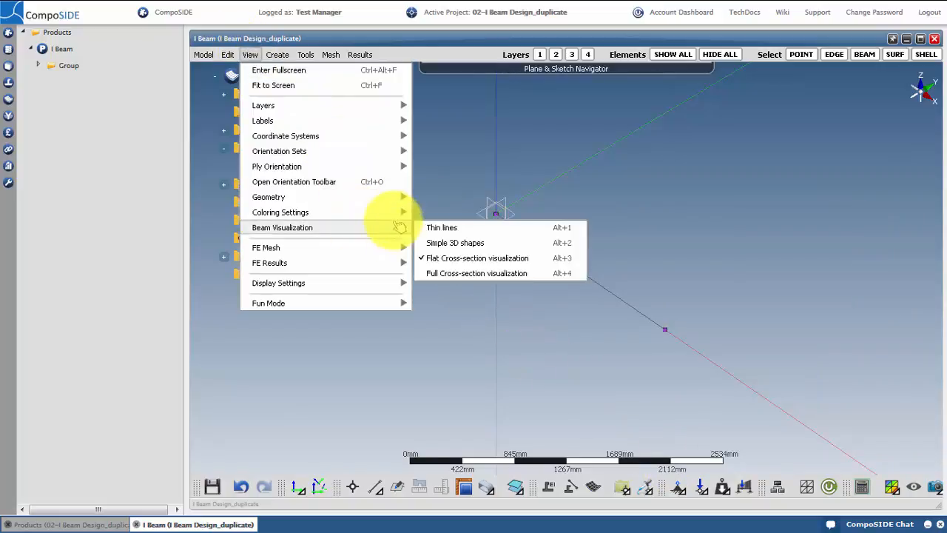
pyautogui.click(501, 273)
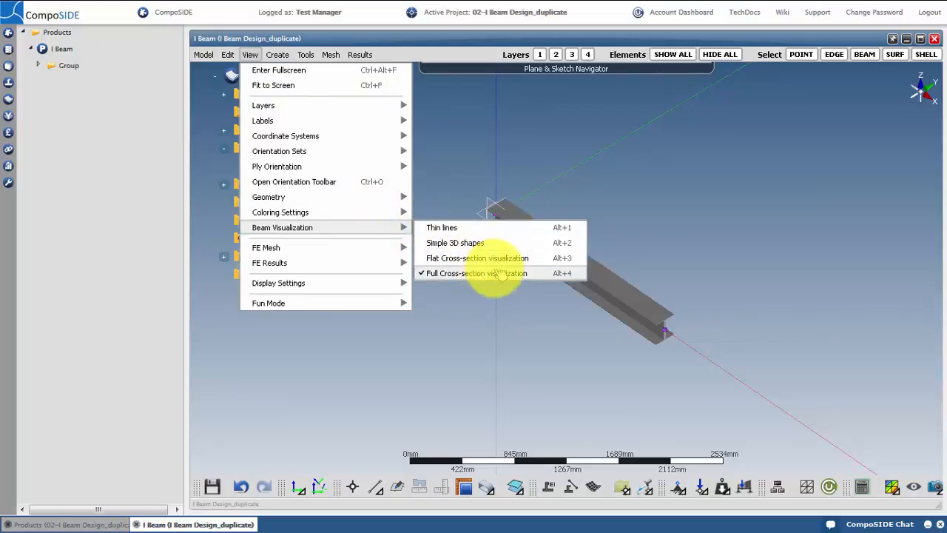
pyautogui.click(502, 322)
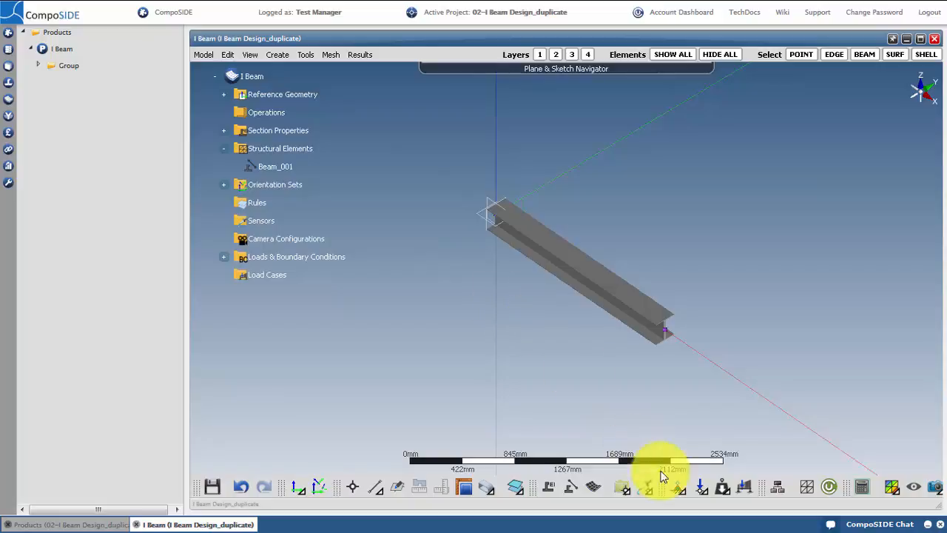
# Step: Create a point boundary condition on P_001 and P_002 that fixes all displacements, save it, and expand the loads and boundary conditions tree
pyautogui.click(677, 488)
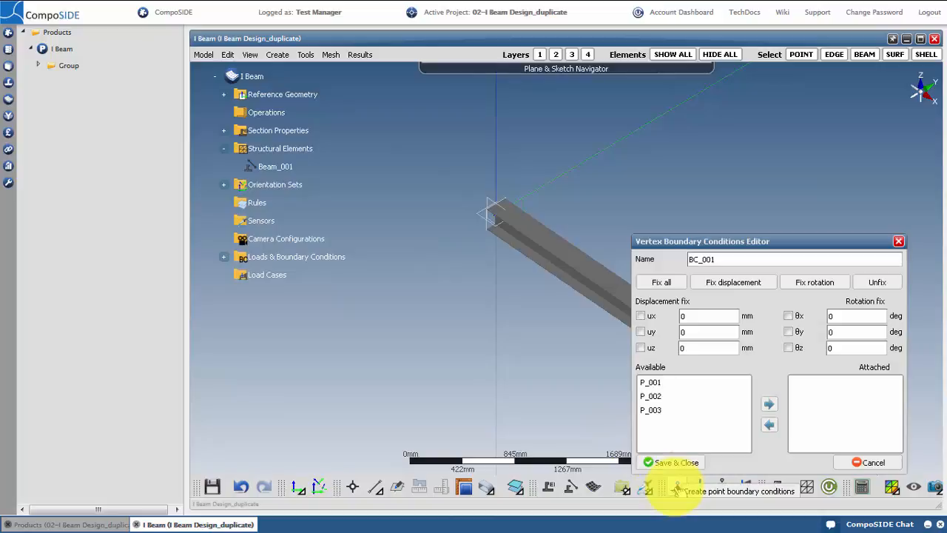
pyautogui.doubleClick(666, 385)
pyautogui.doubleClick(675, 385)
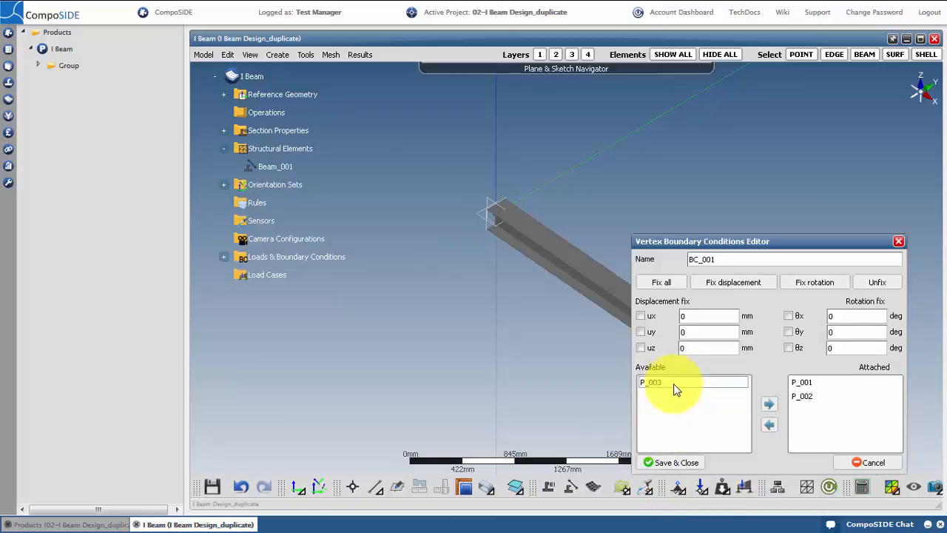
pyautogui.click(715, 291)
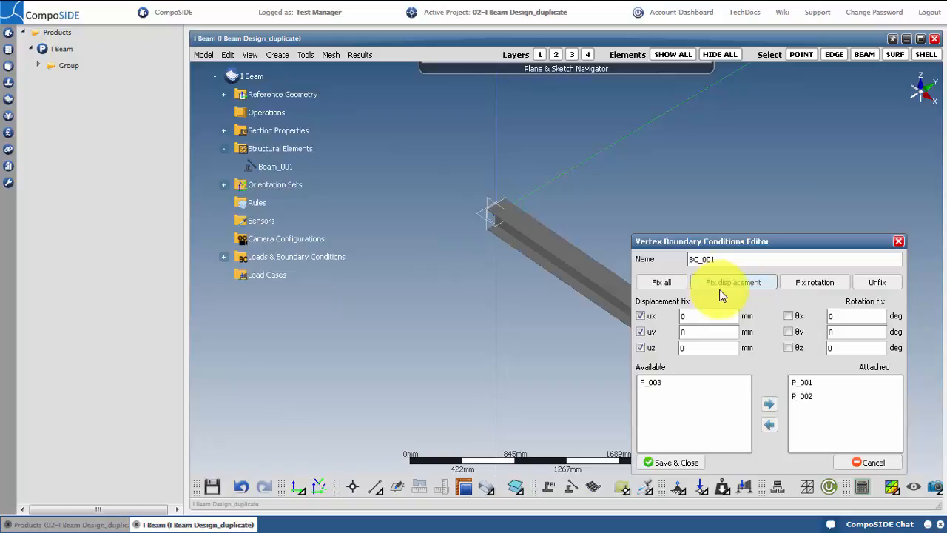
pyautogui.click(694, 462)
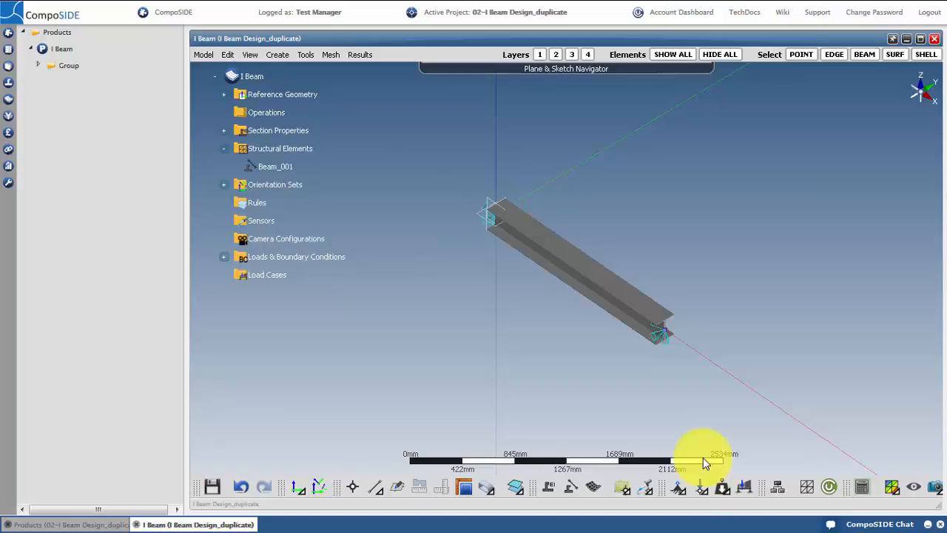
pyautogui.click(224, 257)
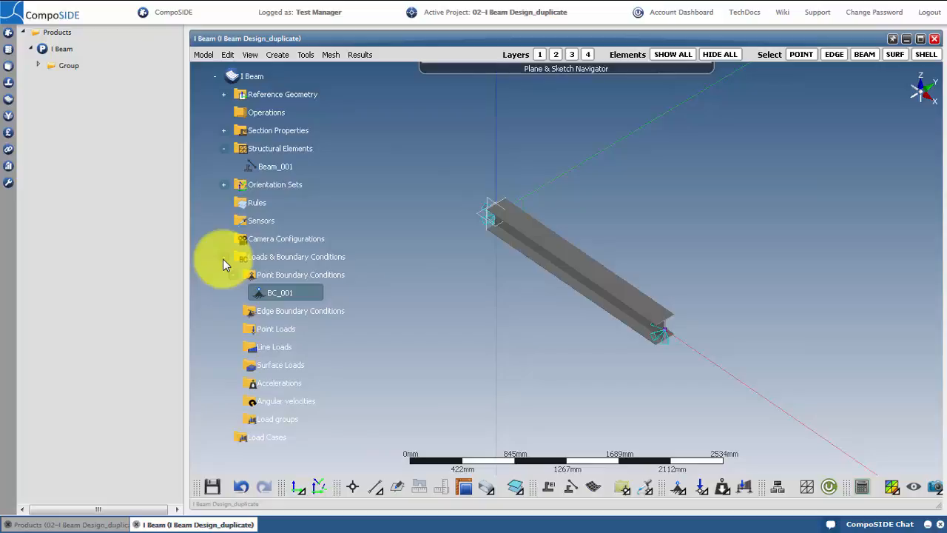
# Step: Hide the beam's cross-section display and add an internal point on the beam line at relative position 0.5
pyautogui.click(574, 56)
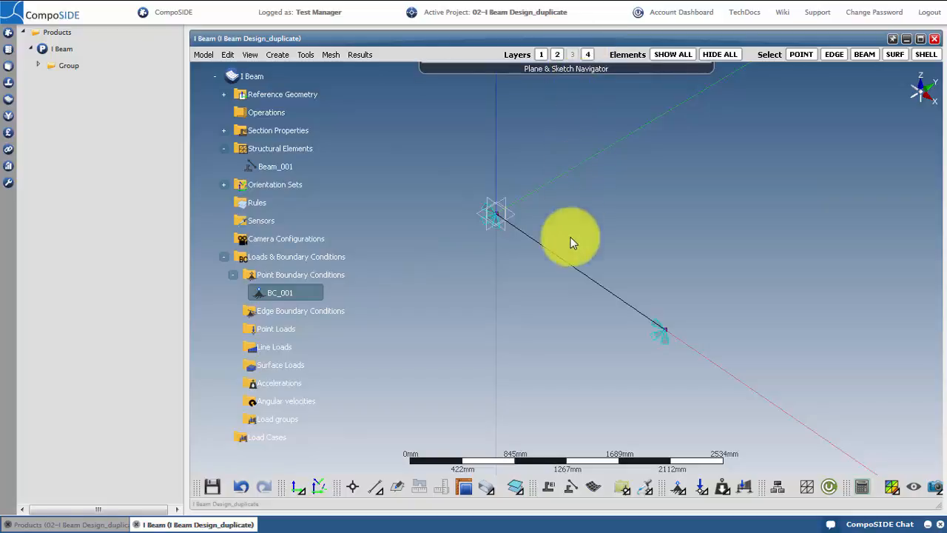
pyautogui.rightClick(567, 261)
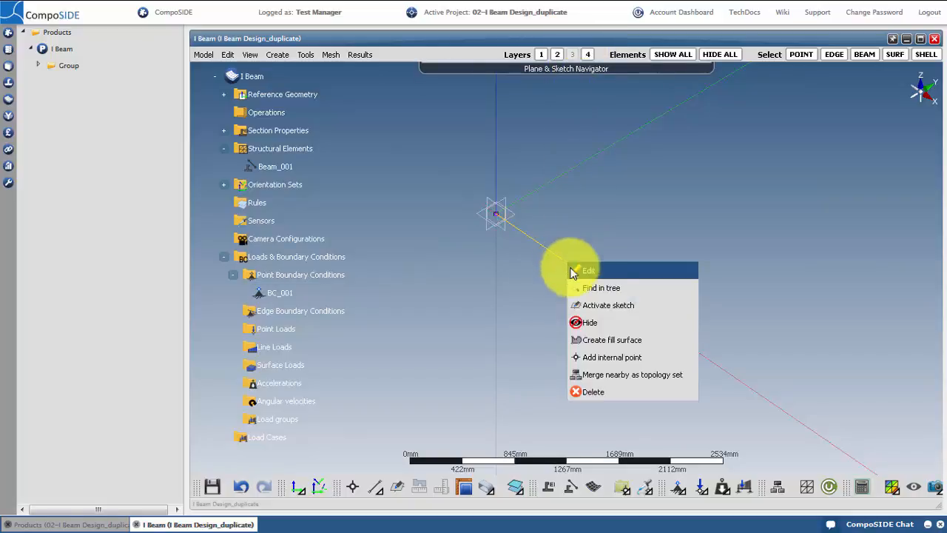
pyautogui.click(642, 358)
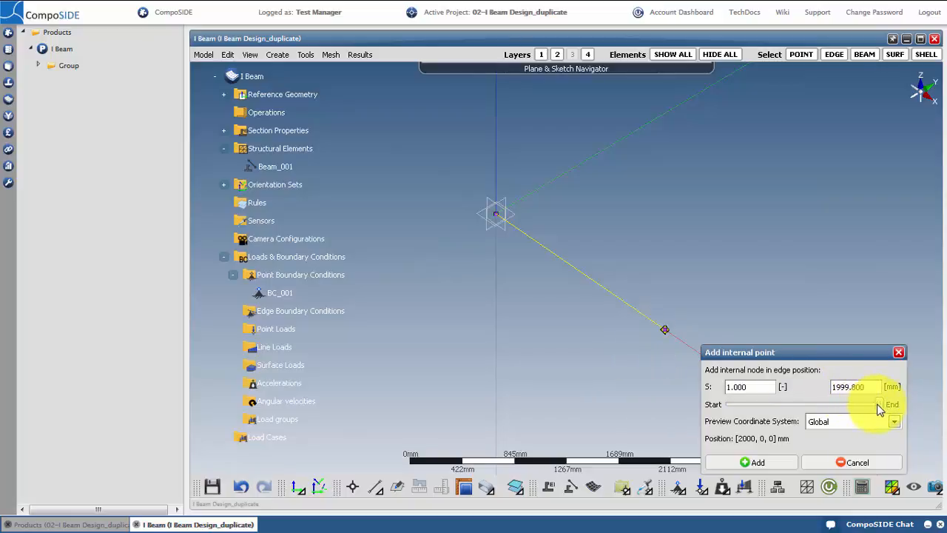
pyautogui.moveTo(878, 404); pyautogui.dragTo(797, 413)
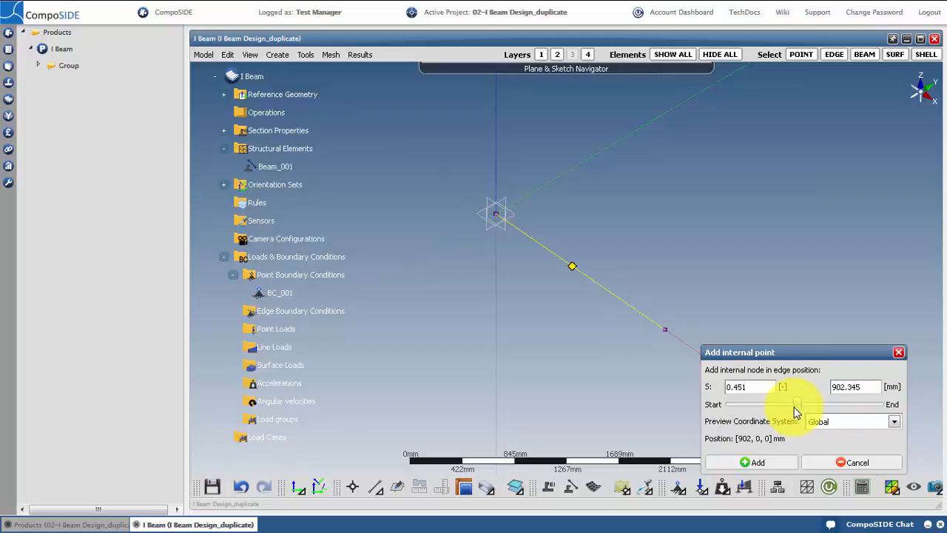
pyautogui.moveTo(762, 387); pyautogui.dragTo(712, 387)
pyautogui.write('0.5')
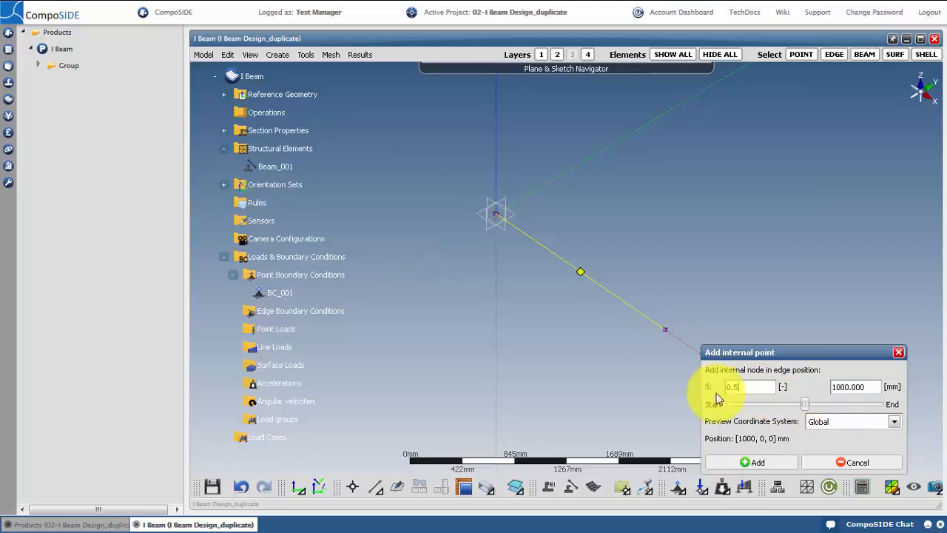
pyautogui.click(735, 462)
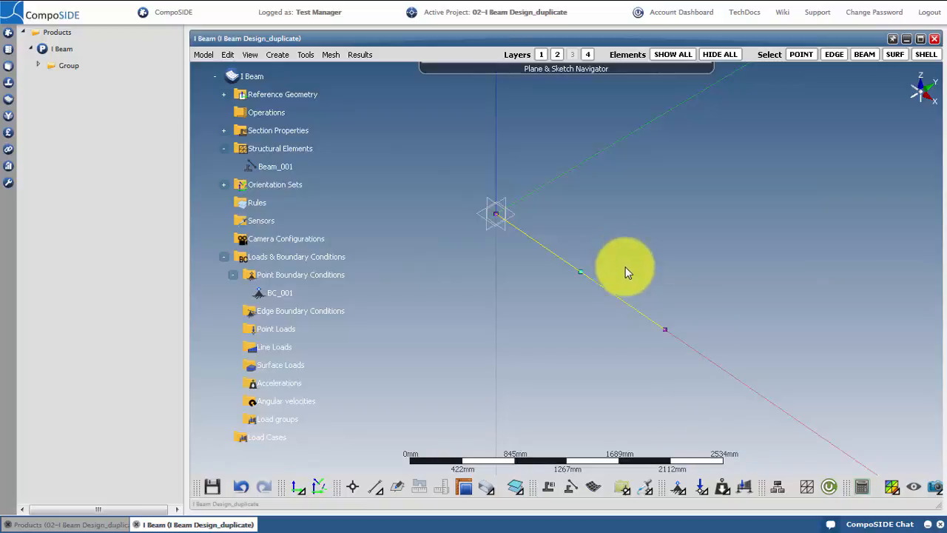
# Step: Create a point load on midpoint P_004 with Fz of -100 kN and output load level Ultimate (ULT) (2.7), and save it
pyautogui.click(699, 488)
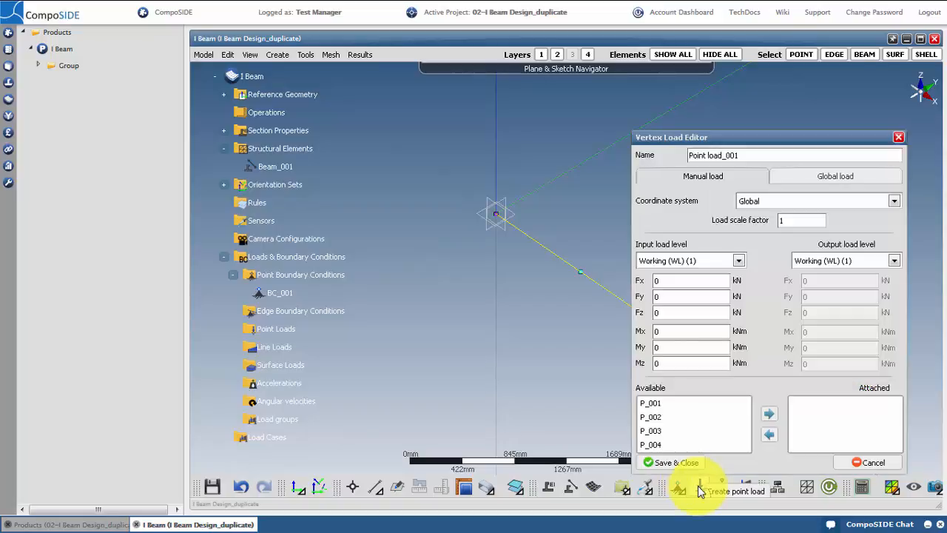
pyautogui.click(582, 273)
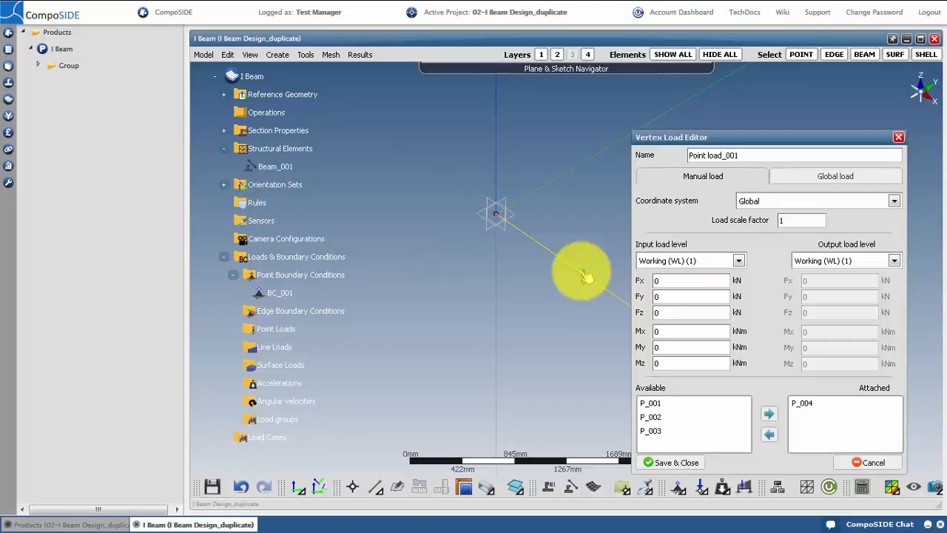
pyautogui.click(680, 313)
pyautogui.write('-100')
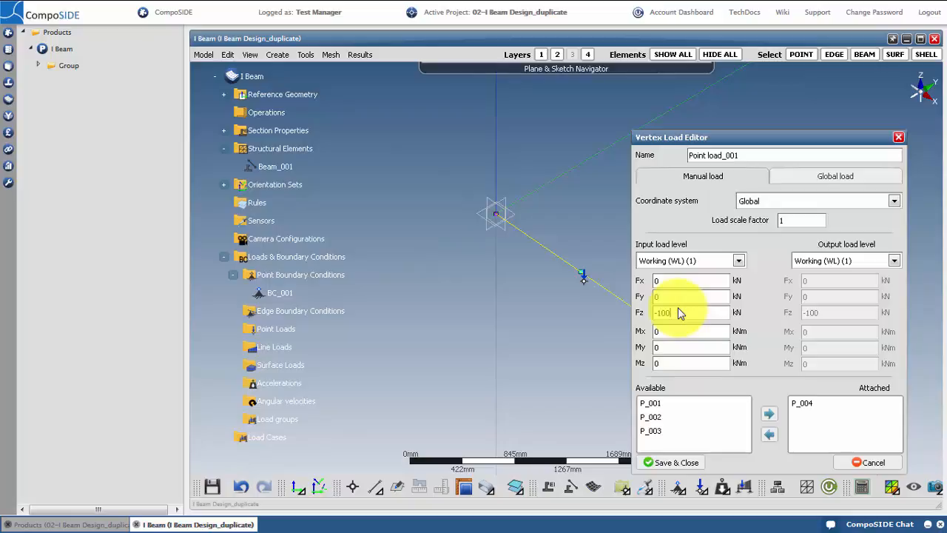
pyautogui.click(865, 260)
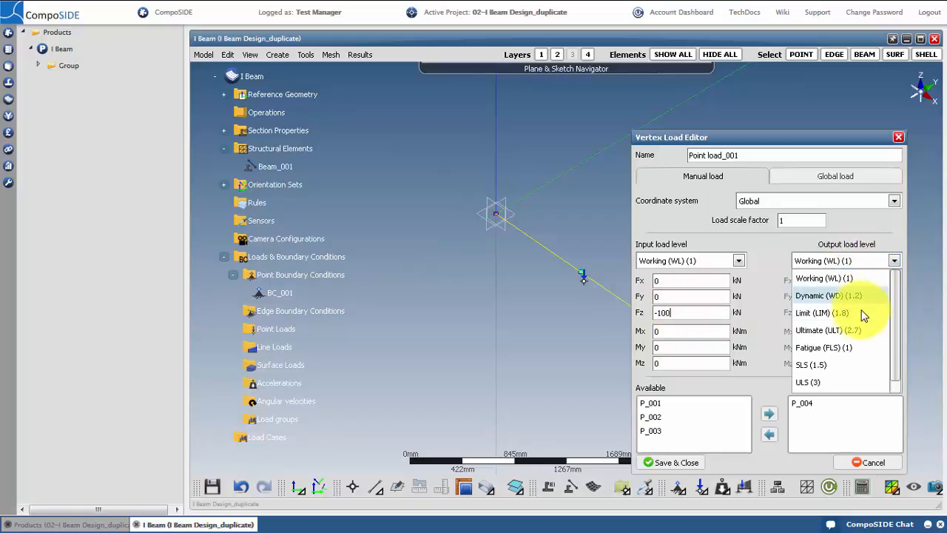
pyautogui.click(863, 331)
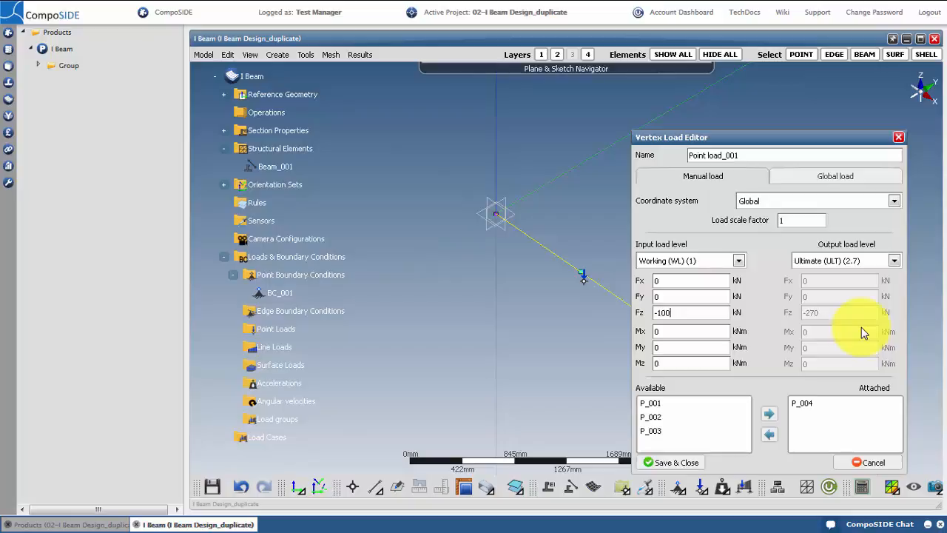
pyautogui.click(687, 463)
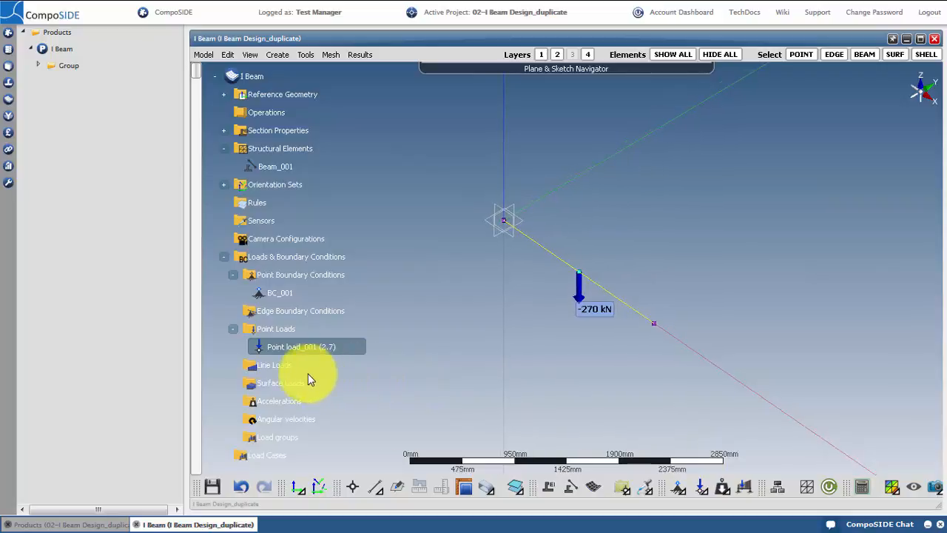
pyautogui.scroll(-1, 296, 377)
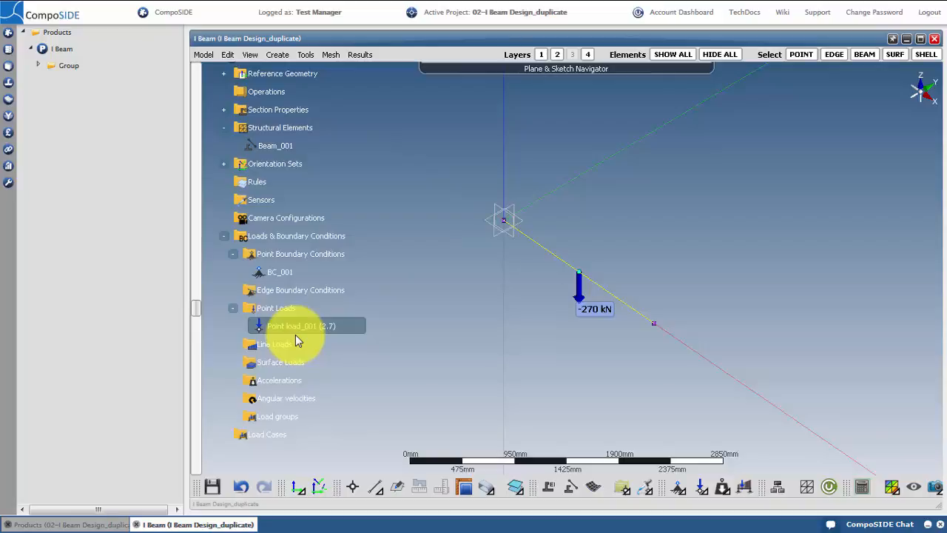
# Step: Create a linear static load case containing BC_001 and Point load_001, save it, and display its supports and load in the model
pyautogui.click(741, 487)
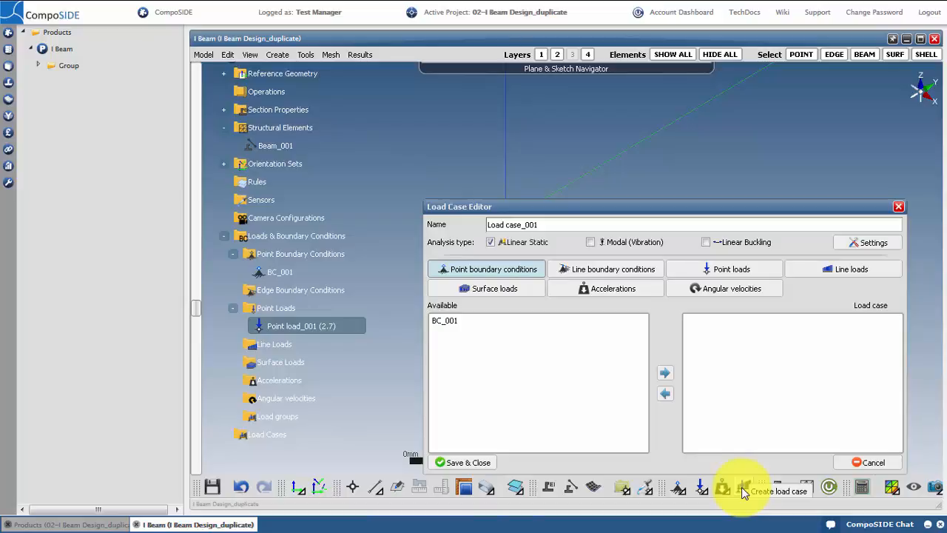
pyautogui.doubleClick(605, 320)
pyautogui.click(729, 271)
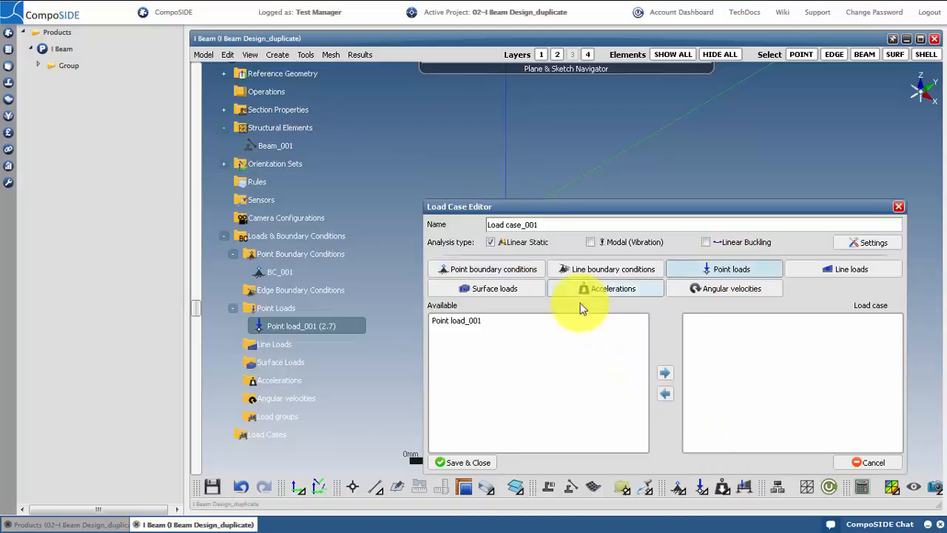
pyautogui.doubleClick(479, 321)
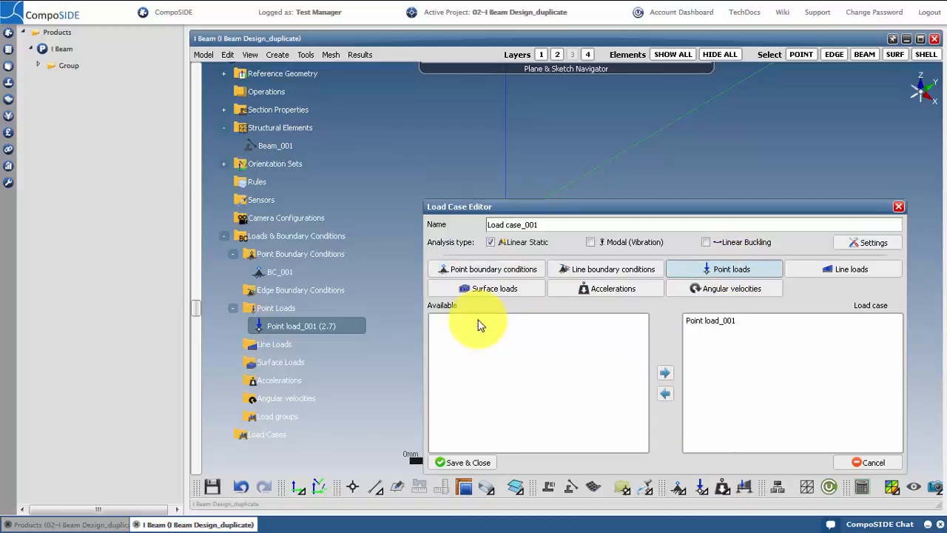
pyautogui.click(446, 462)
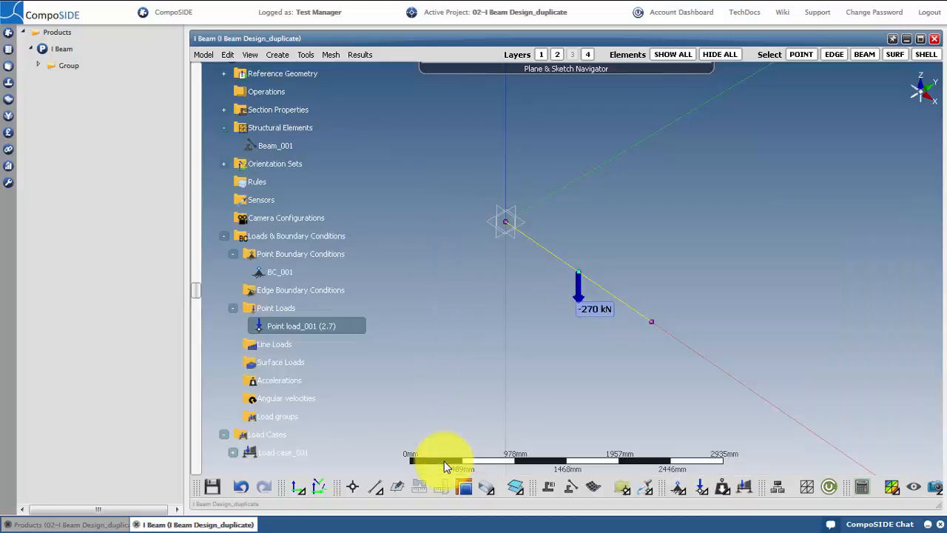
pyautogui.click(510, 408)
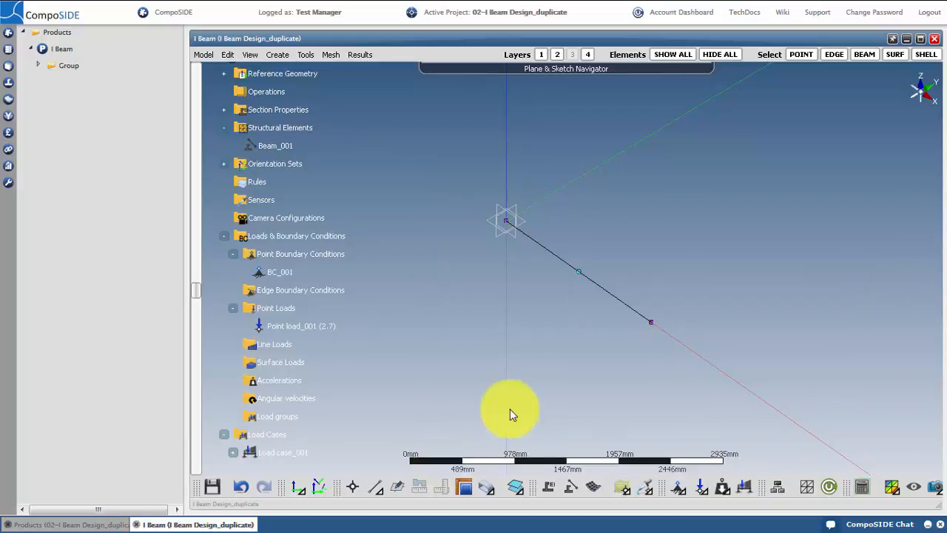
pyautogui.click(286, 446)
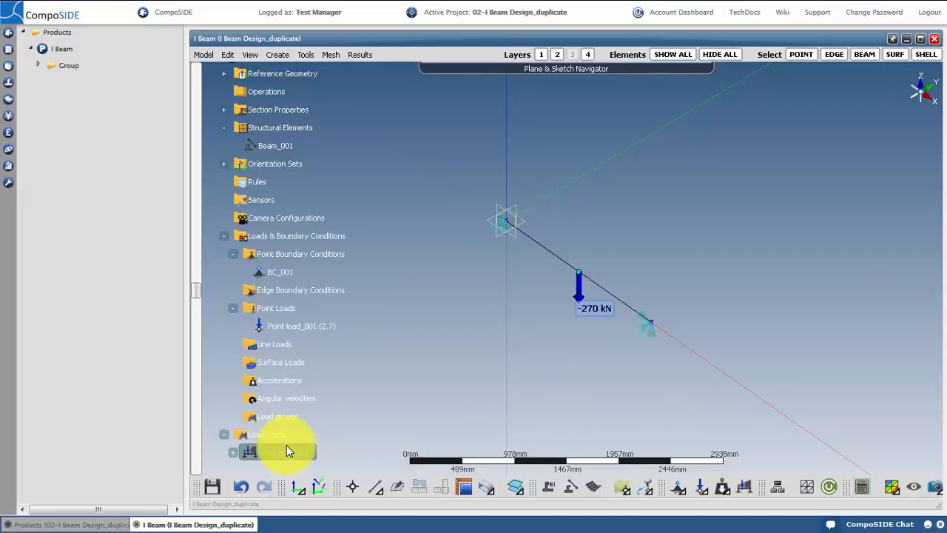
# Step: Calculate Load case_001 and expand the product group to follow the calculation task
pyautogui.click(806, 487)
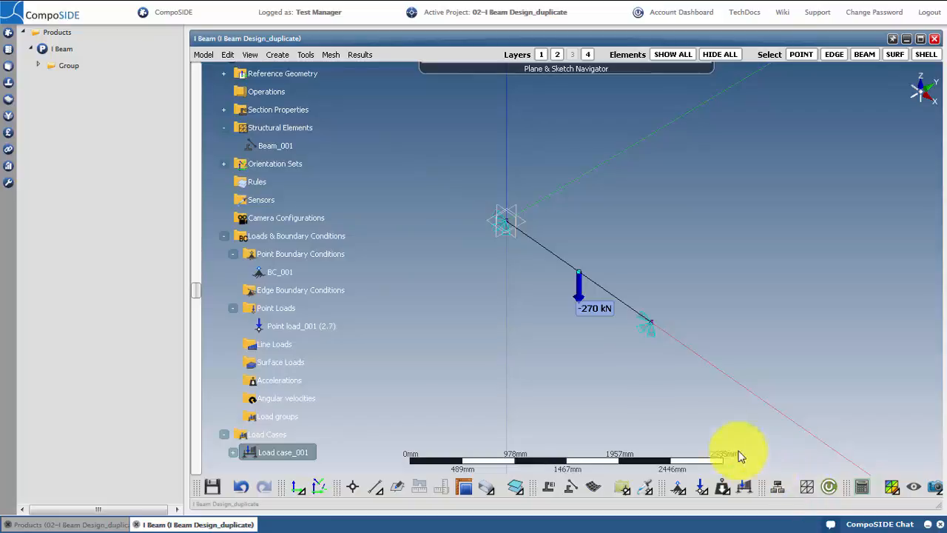
pyautogui.rightClick(290, 457)
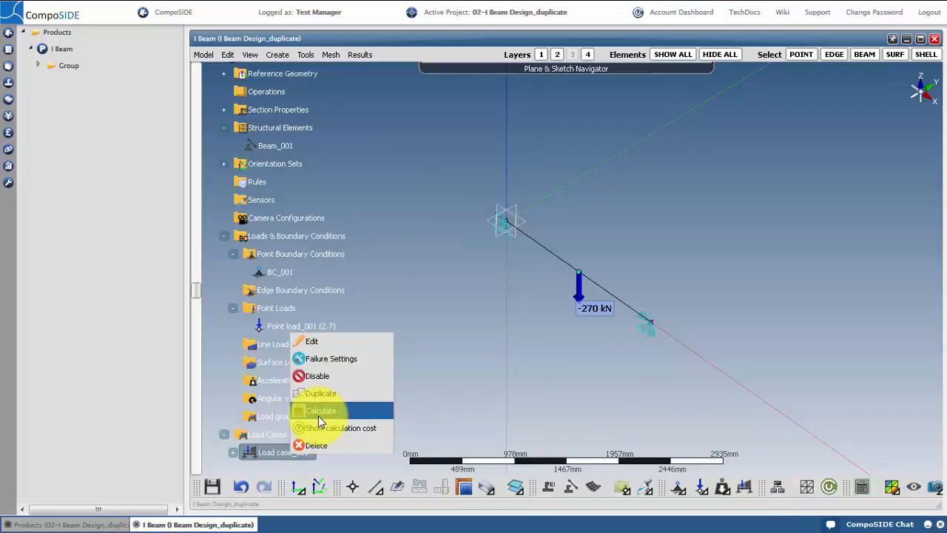
pyautogui.click(318, 412)
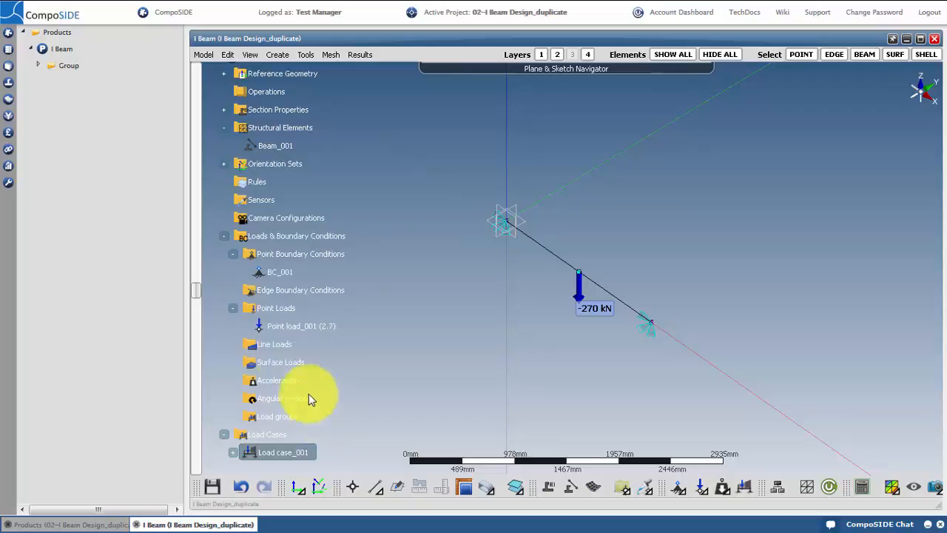
pyautogui.click(41, 68)
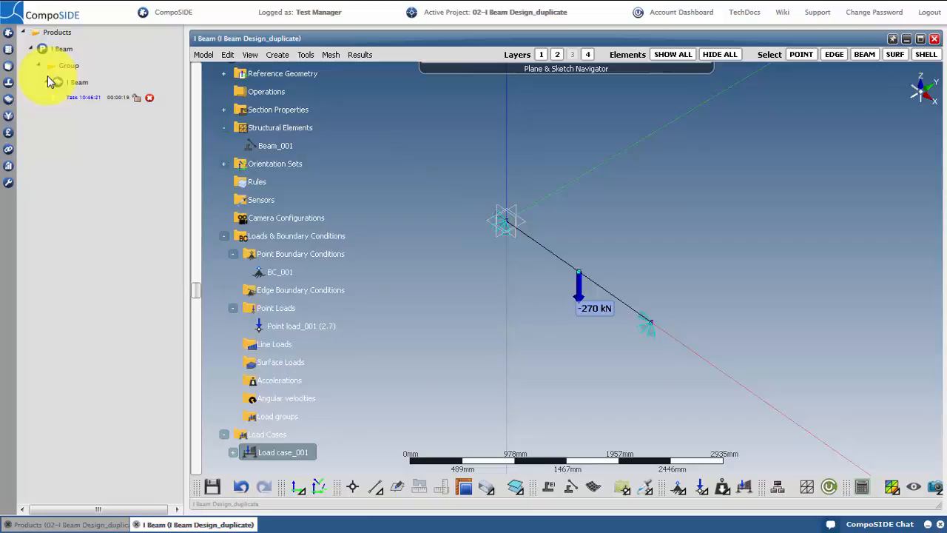
pyautogui.click(295, 385)
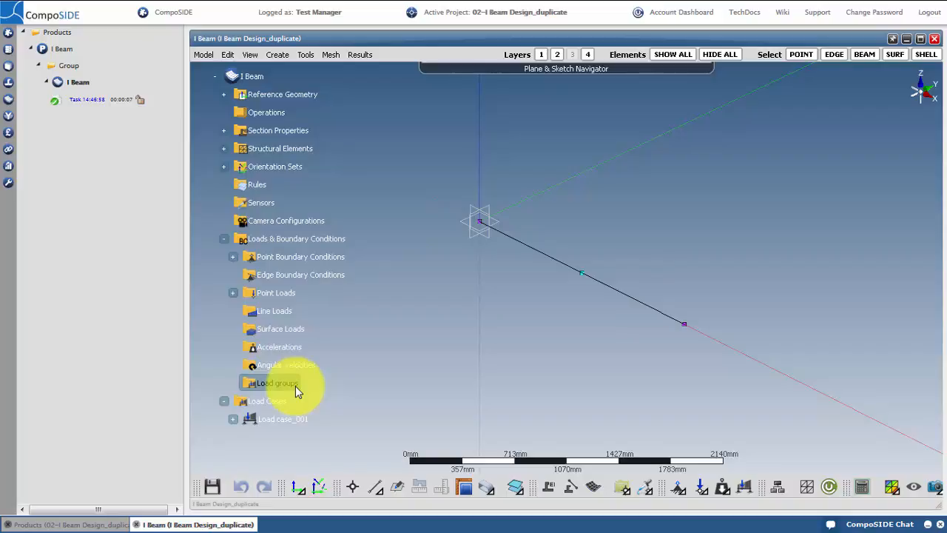
# Step: Load the finished task's results and calculate the beam reserve factors with the Default failure set and Fibre failure type
pyautogui.doubleClick(91, 100)
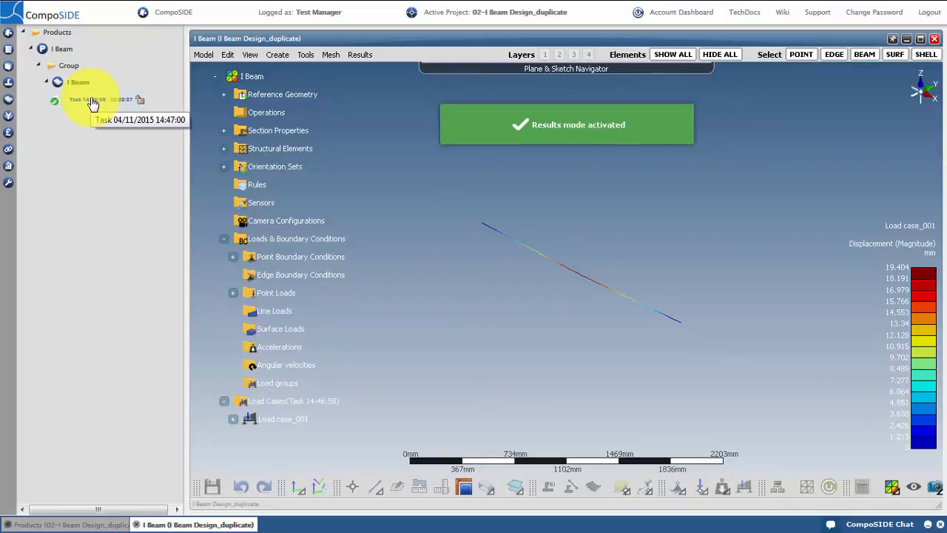
pyautogui.click(893, 486)
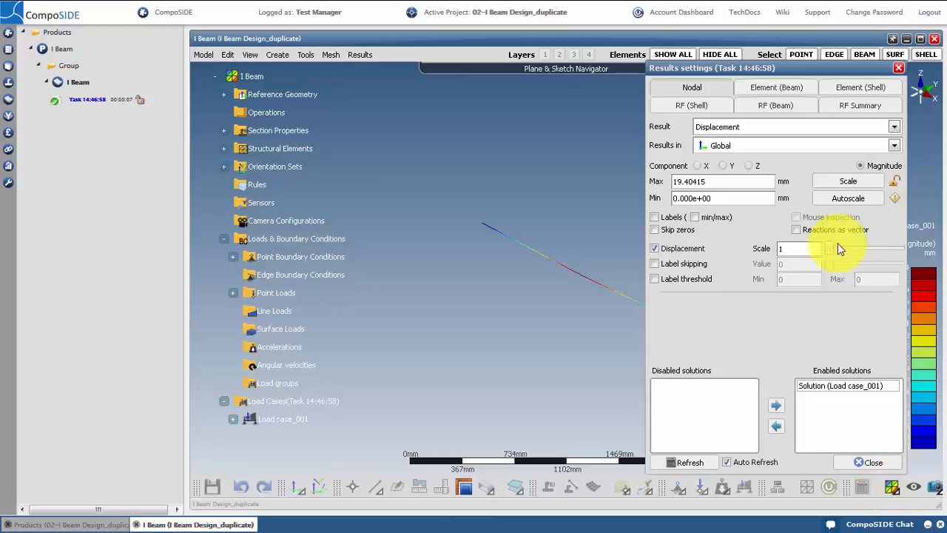
pyautogui.click(790, 108)
pyautogui.click(688, 128)
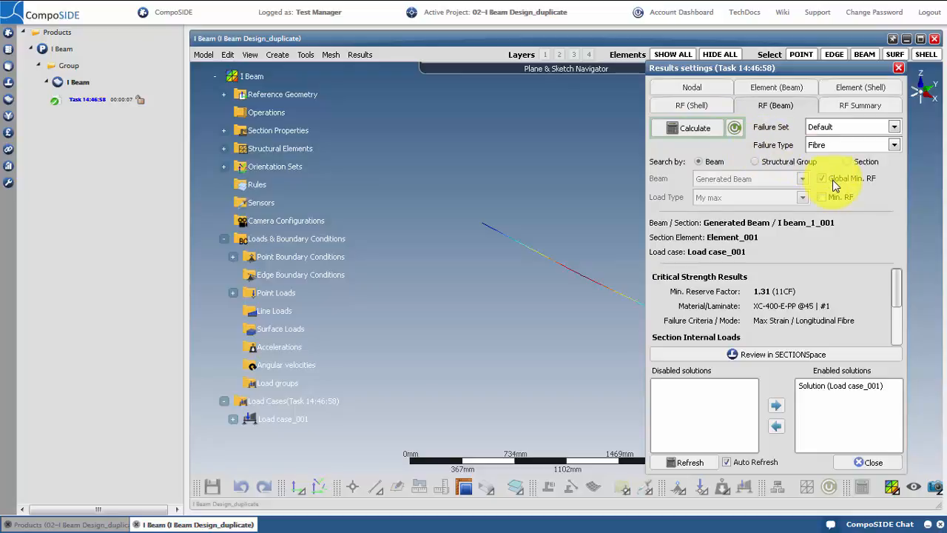
# Step: Review the critical section's reserve factor results in SECTIONSpace, then return to the FE model without saving the section
pyautogui.click(817, 356)
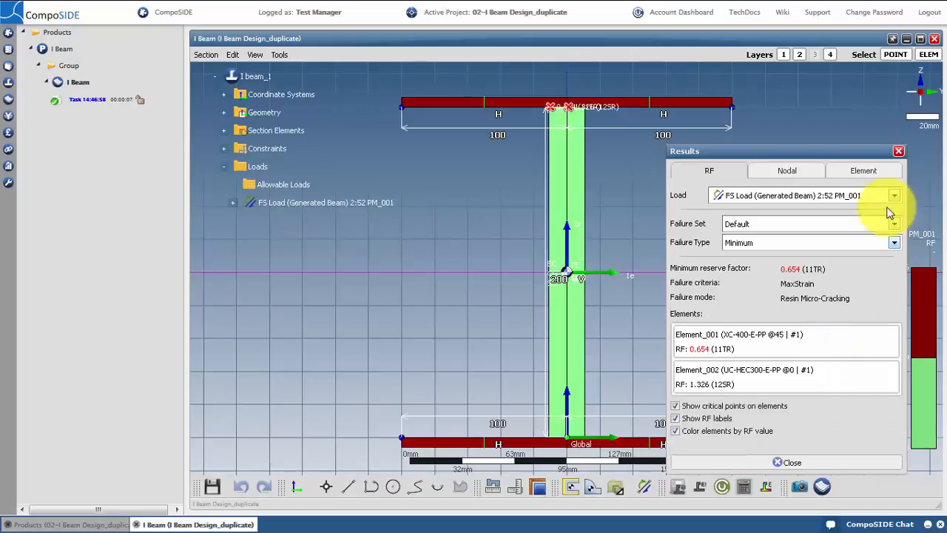
pyautogui.click(898, 151)
pyautogui.click(822, 484)
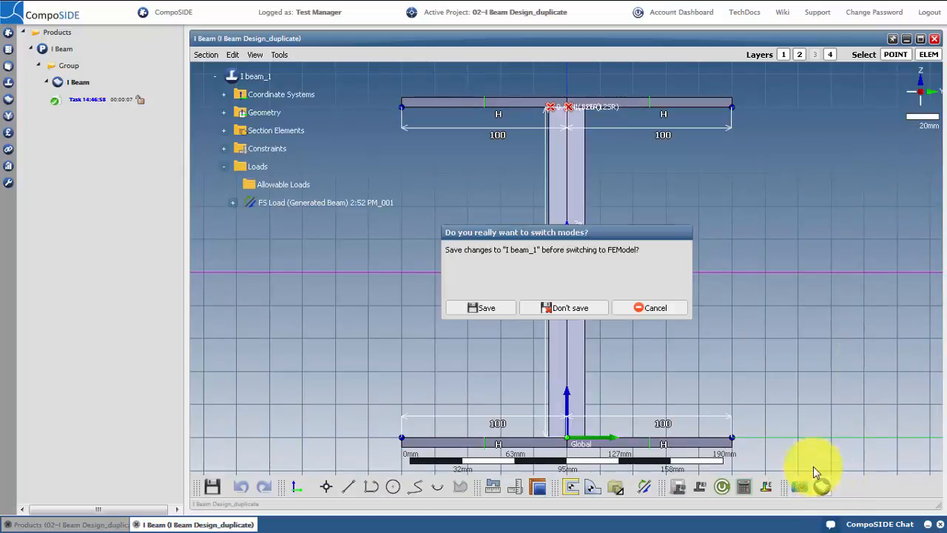
pyautogui.click(596, 308)
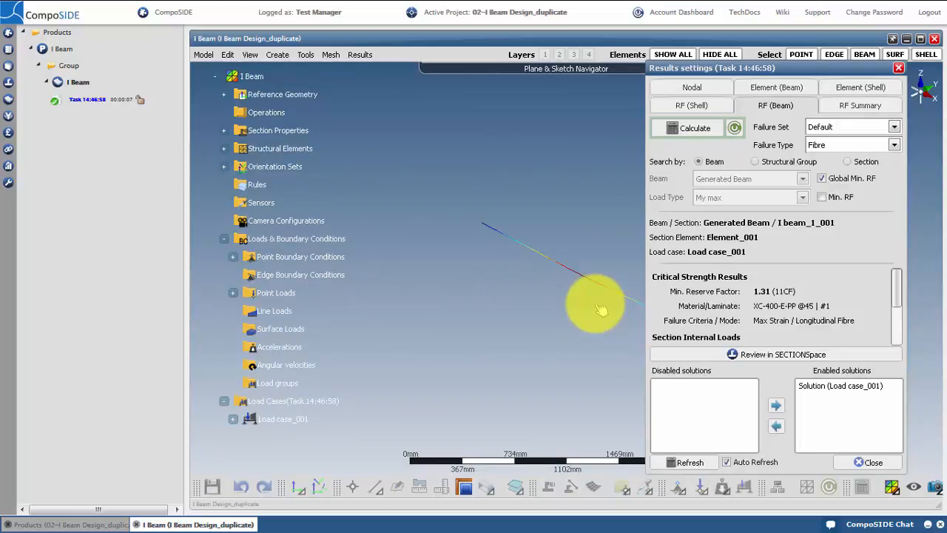
# Step: Close the reserve factor results, return the I Beam FE model to Edit Mode, and close the model and the product list
pyautogui.click(861, 462)
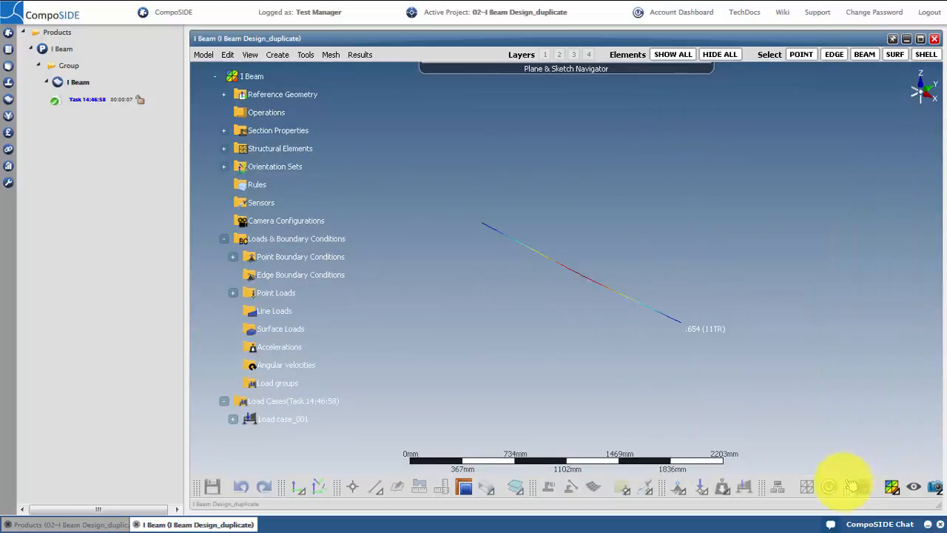
pyautogui.click(766, 488)
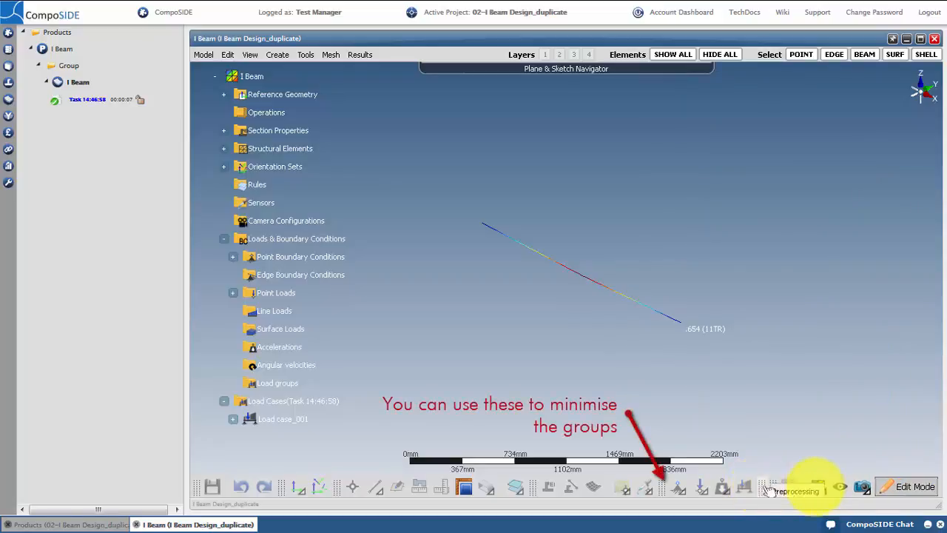
pyautogui.click(896, 488)
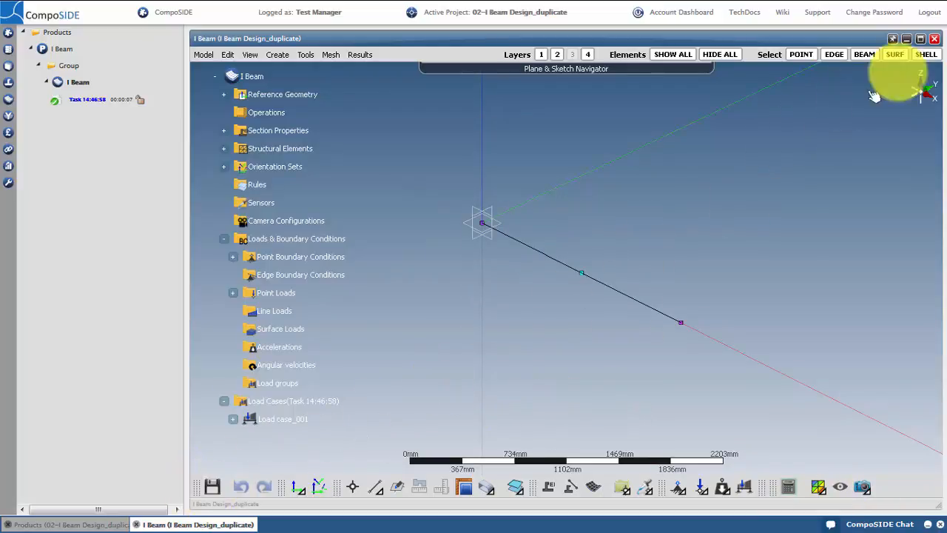
pyautogui.click(934, 40)
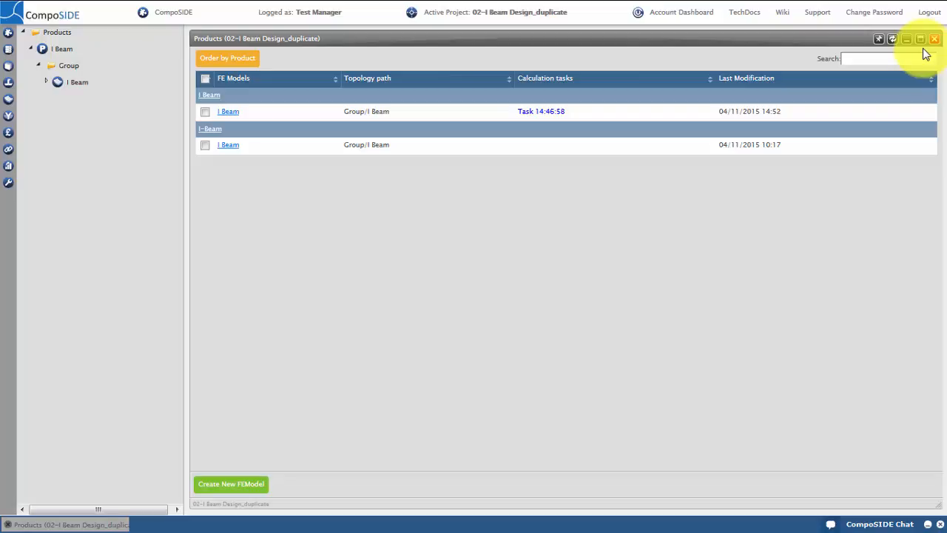
pyautogui.click(940, 526)
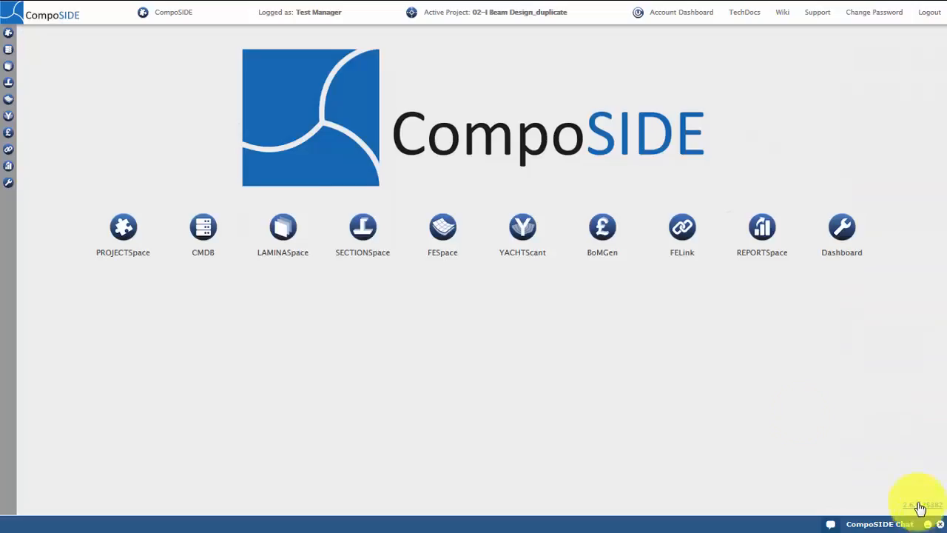
# Step: Generate the I Beam product's bill of materials in BoMGen and export the Laminate Table of its Group
pyautogui.click(613, 231)
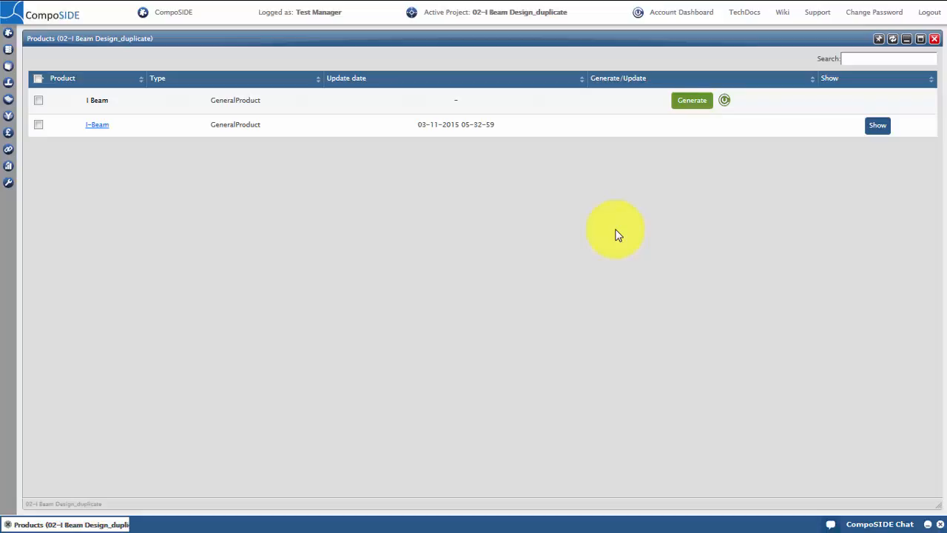
pyautogui.click(693, 101)
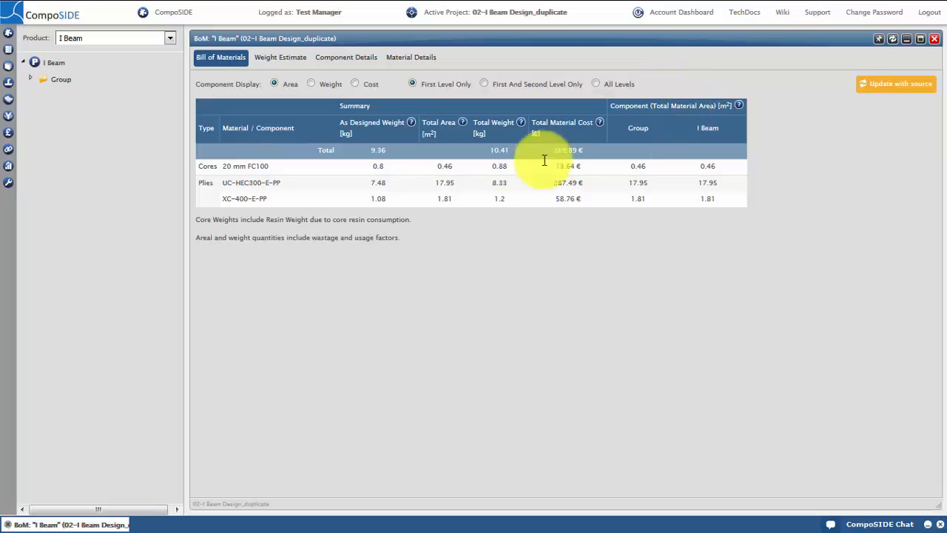
pyautogui.click(32, 80)
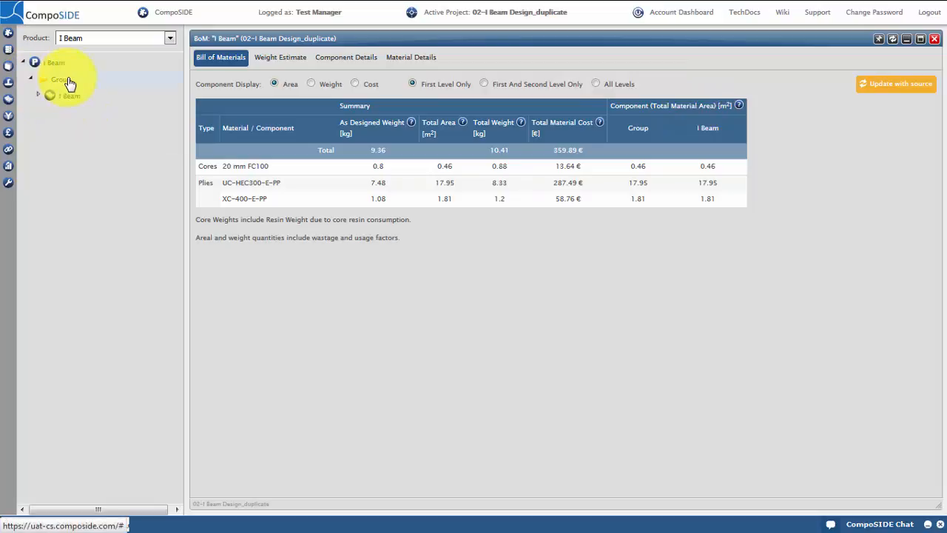
pyautogui.rightClick(69, 82)
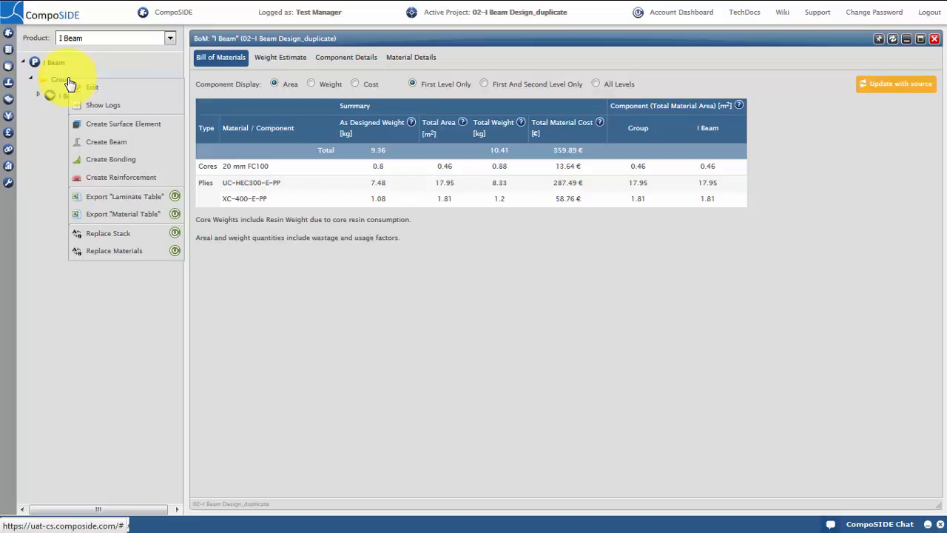
pyautogui.click(123, 198)
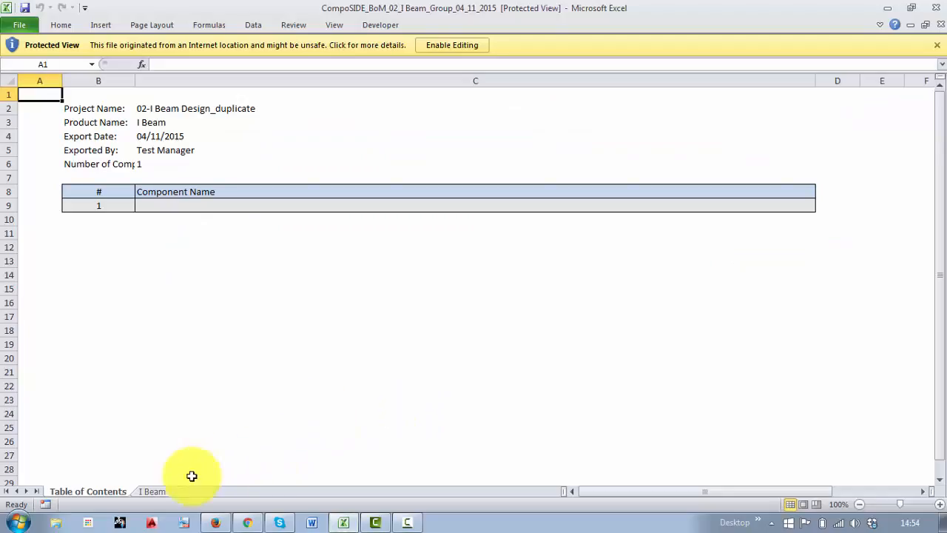
# Step: Review the beam plies and weight estimate on the I Beam sheet of the exported Excel workbook, then close it
pyautogui.click(161, 491)
pyautogui.scroll(-2, 227, 387)
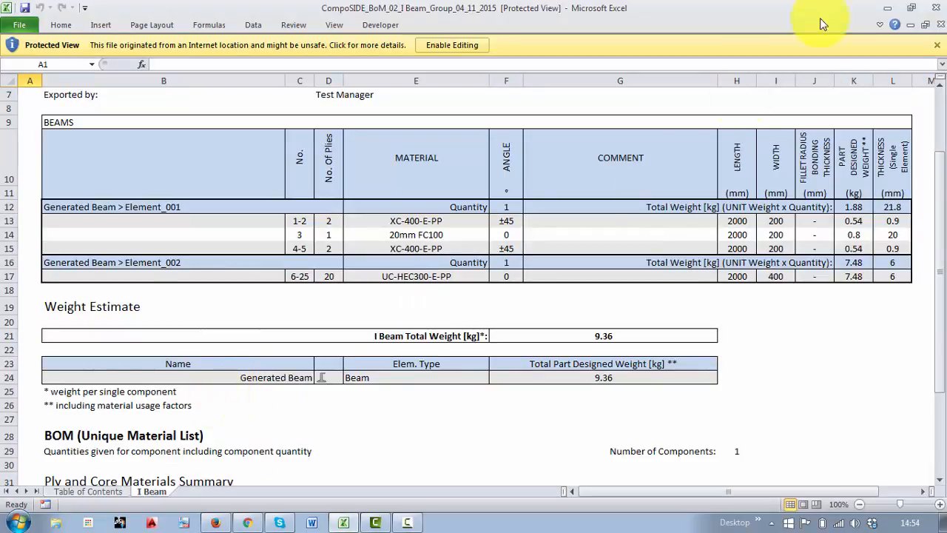
pyautogui.click(931, 8)
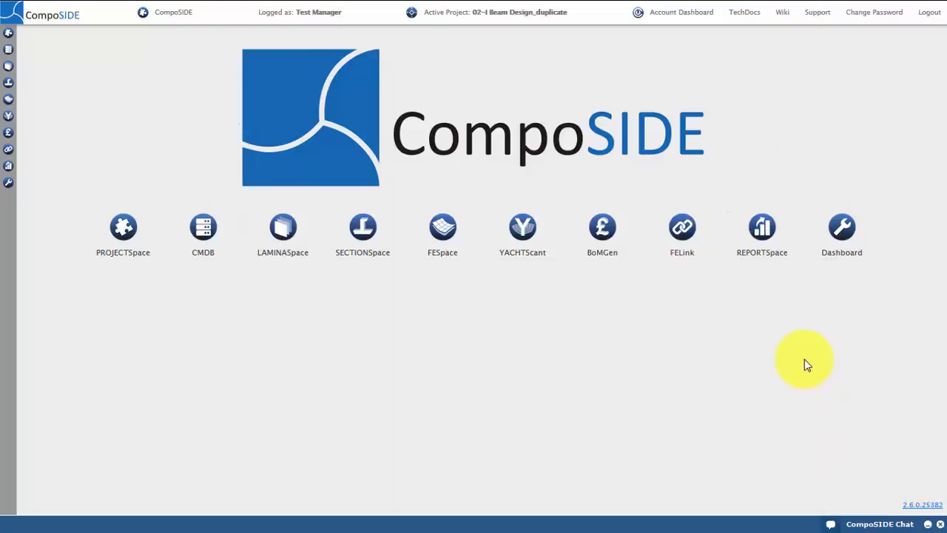
# Step: Create and save a BoMGen report named I Beam in REPORTSpace for product I Beam, using the Bill of Materials (All Components with Cost) template
pyautogui.click(750, 235)
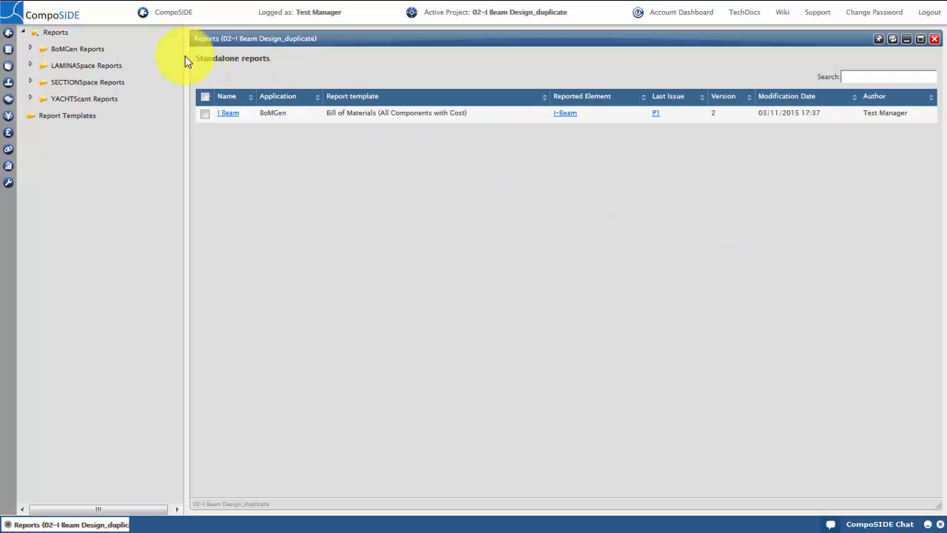
pyautogui.rightClick(123, 50)
pyautogui.click(154, 60)
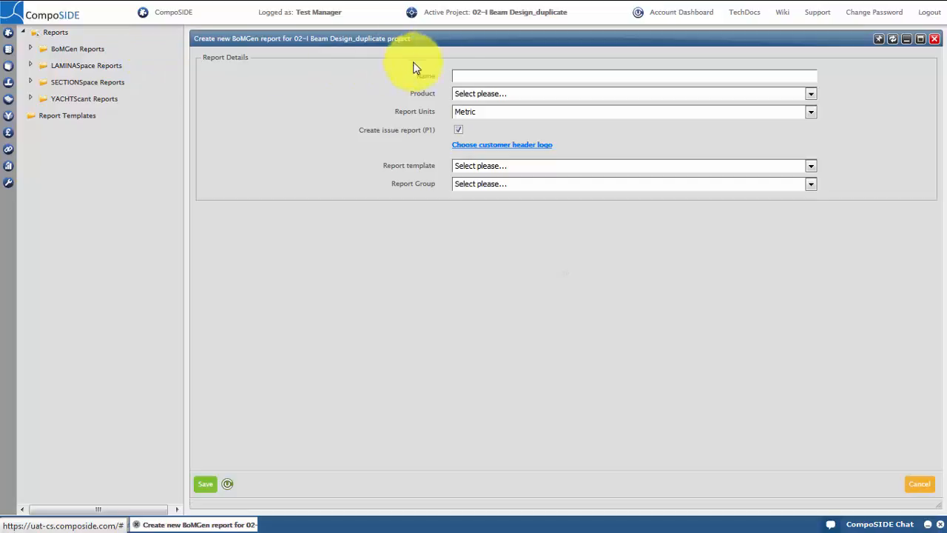
pyautogui.click(455, 75)
pyautogui.write('I Beam')
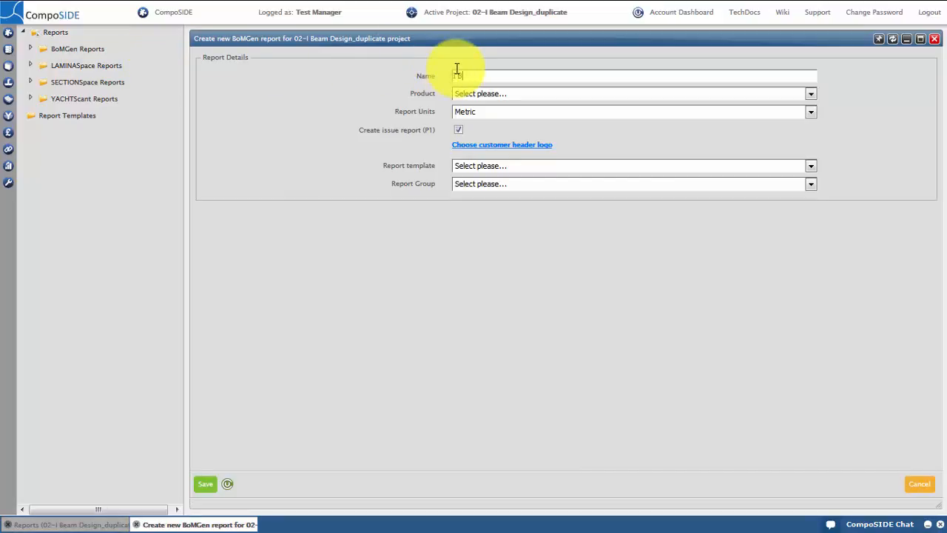
pyautogui.click(500, 95)
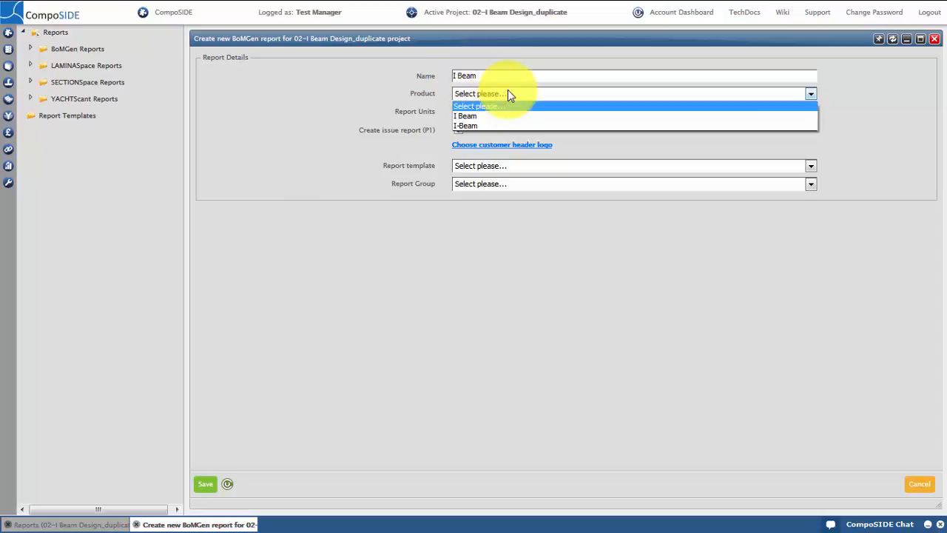
pyautogui.click(503, 126)
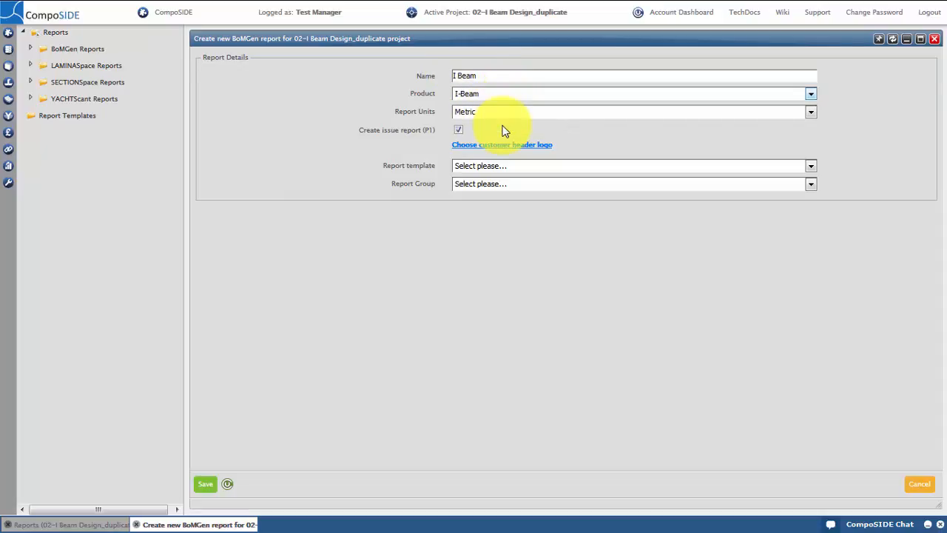
pyautogui.click(494, 165)
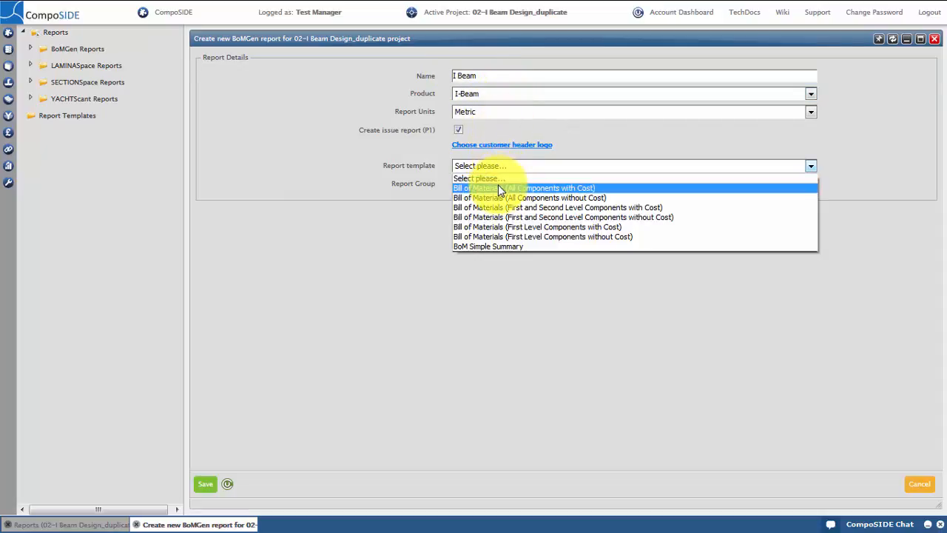
pyautogui.click(498, 185)
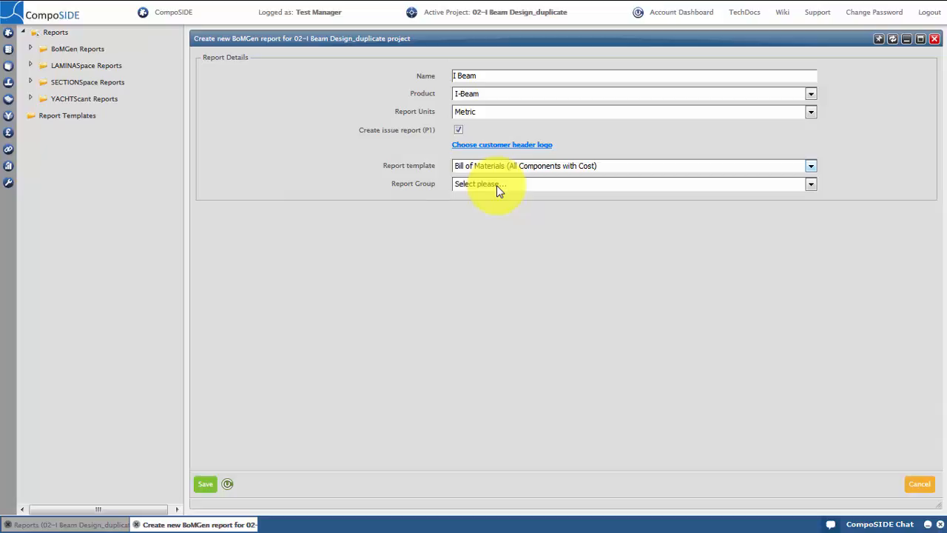
pyautogui.click(209, 483)
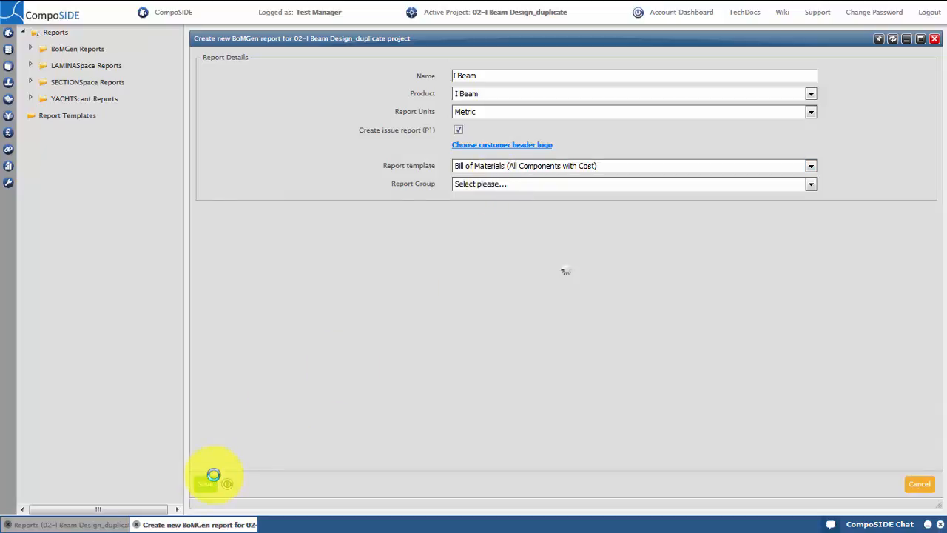